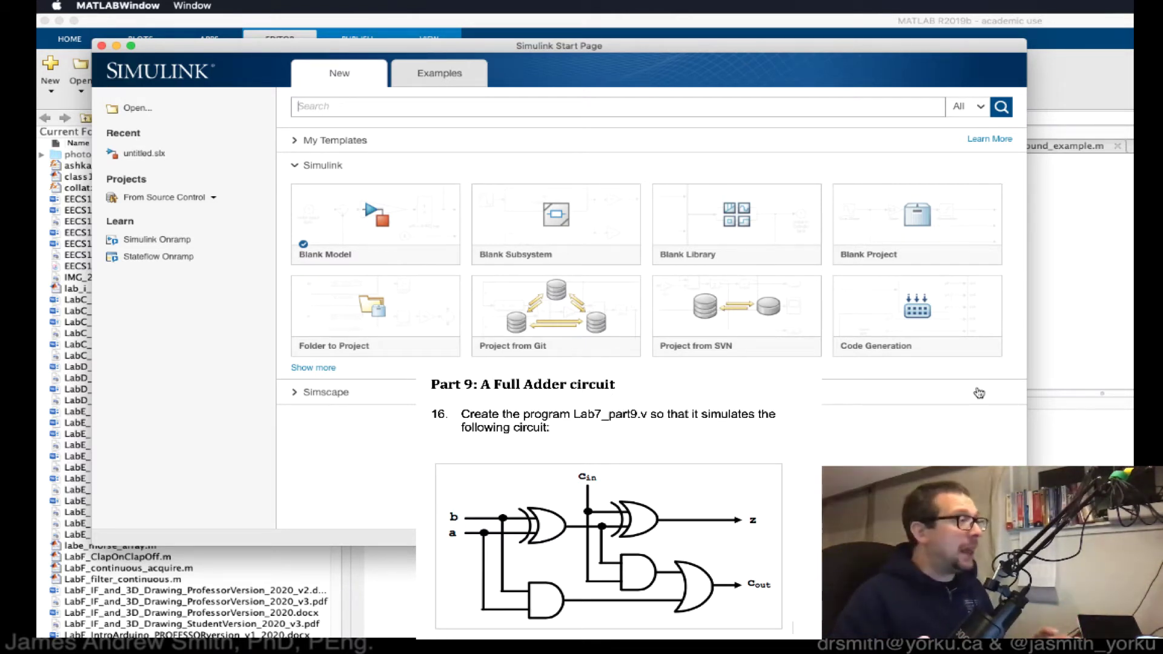
pyautogui.press('super+Tab')
pyautogui.press('super+Tab')
pyautogui.press('super+Tab')
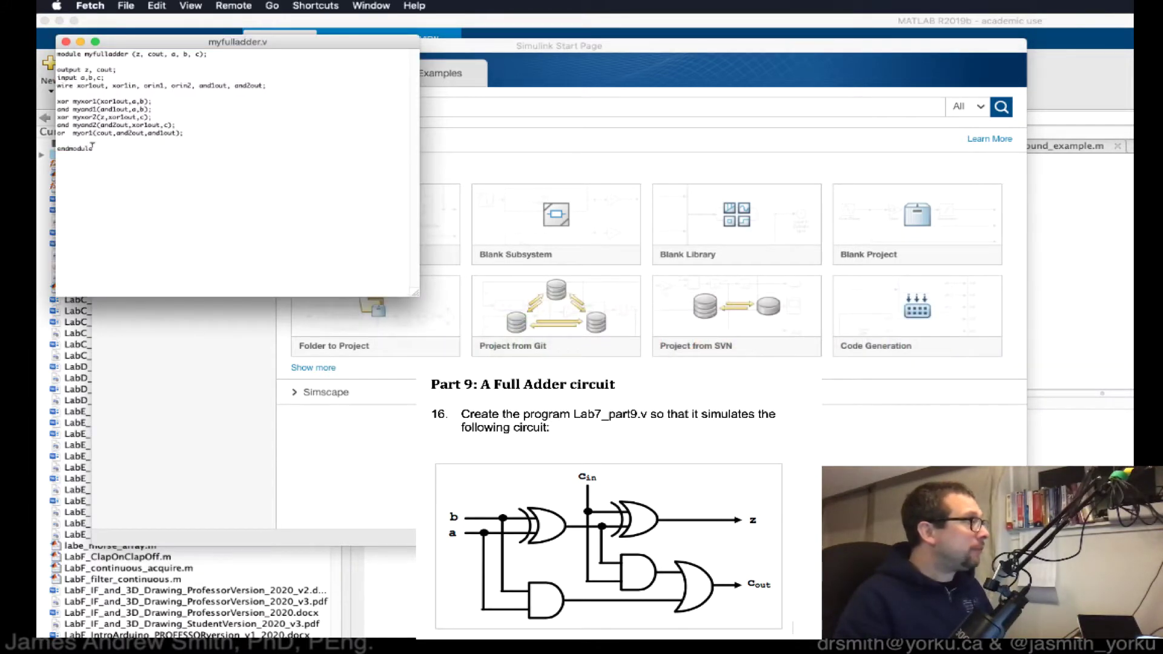
pyautogui.moveTo(92, 147); pyautogui.dragTo(49, 54)
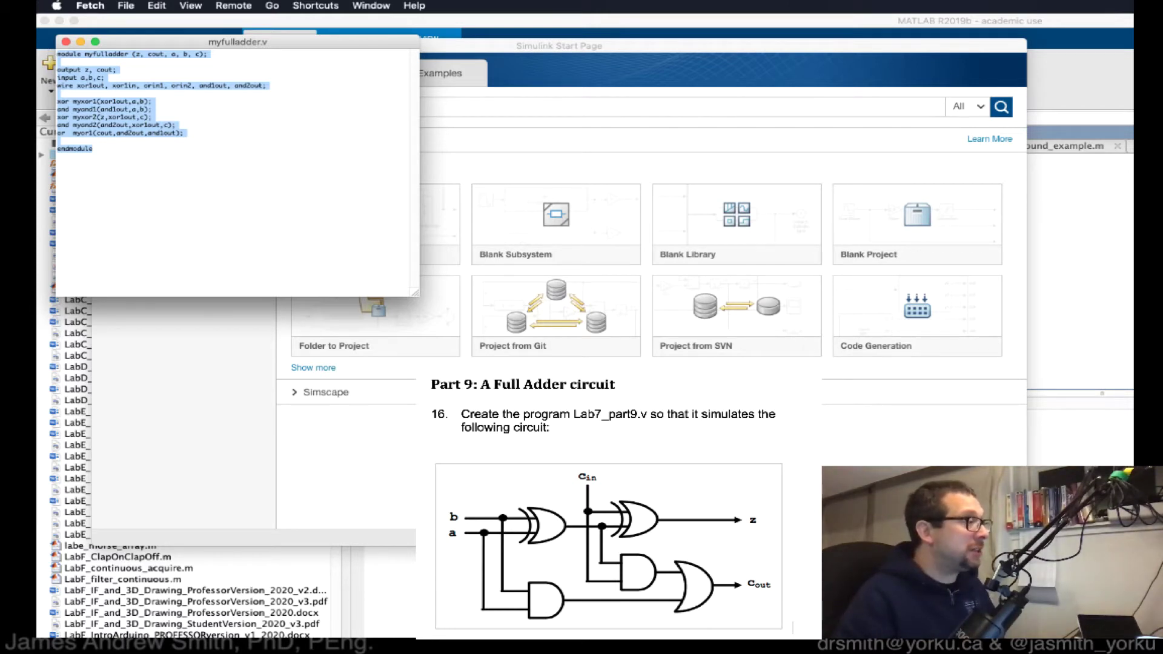
pyautogui.click(515, 303)
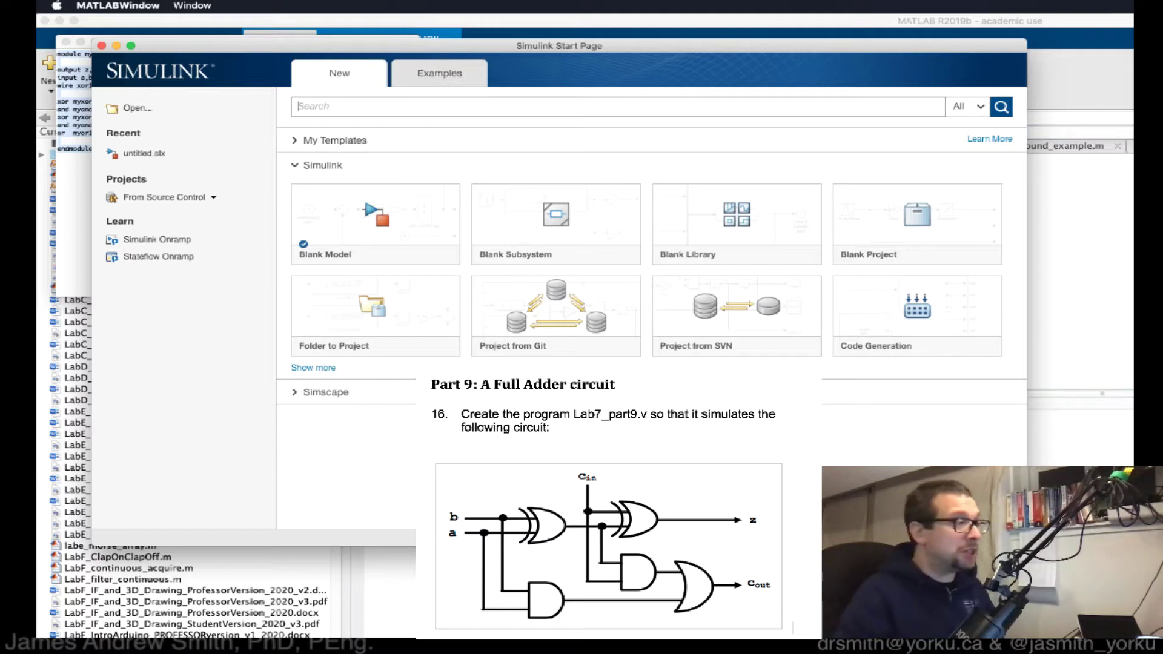
# - Rerun the simulink command from MATLAB and create a Blank Model named untitled
pyautogui.press('super+w')
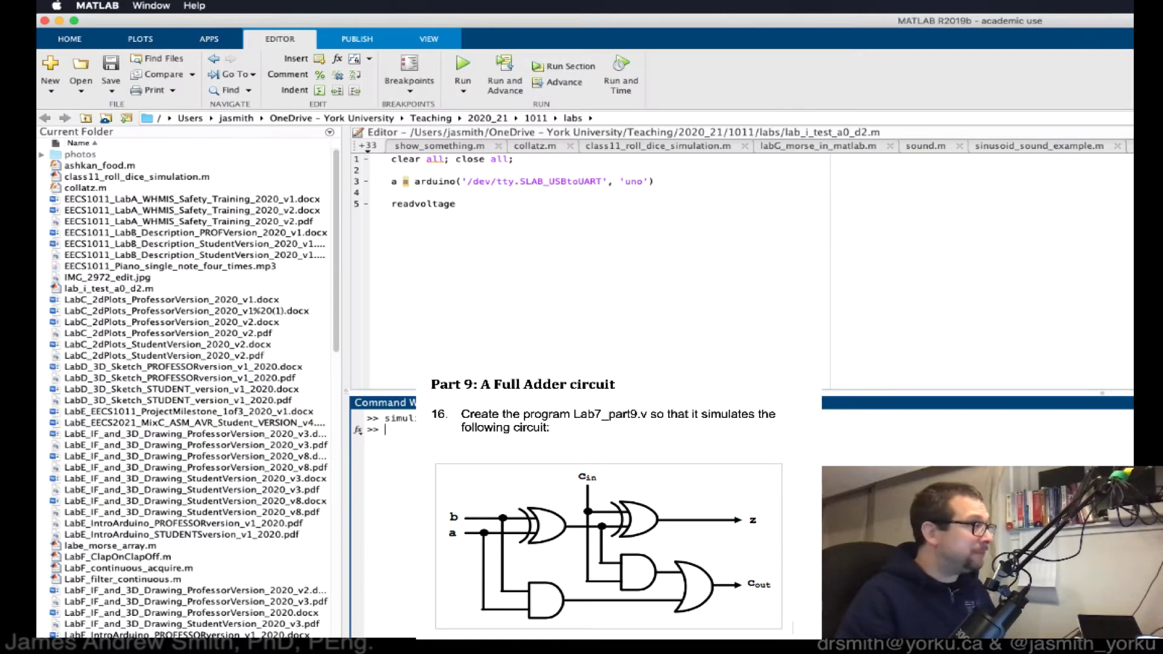
pyautogui.doubleClick(413, 418)
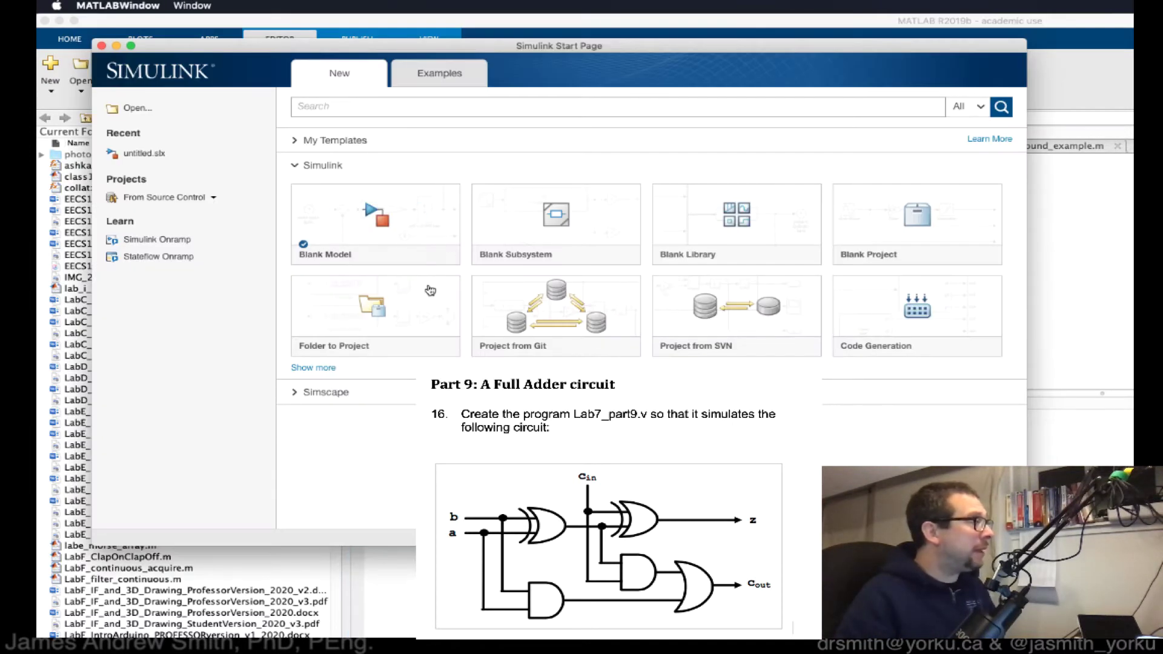
pyautogui.moveTo(364, 218)
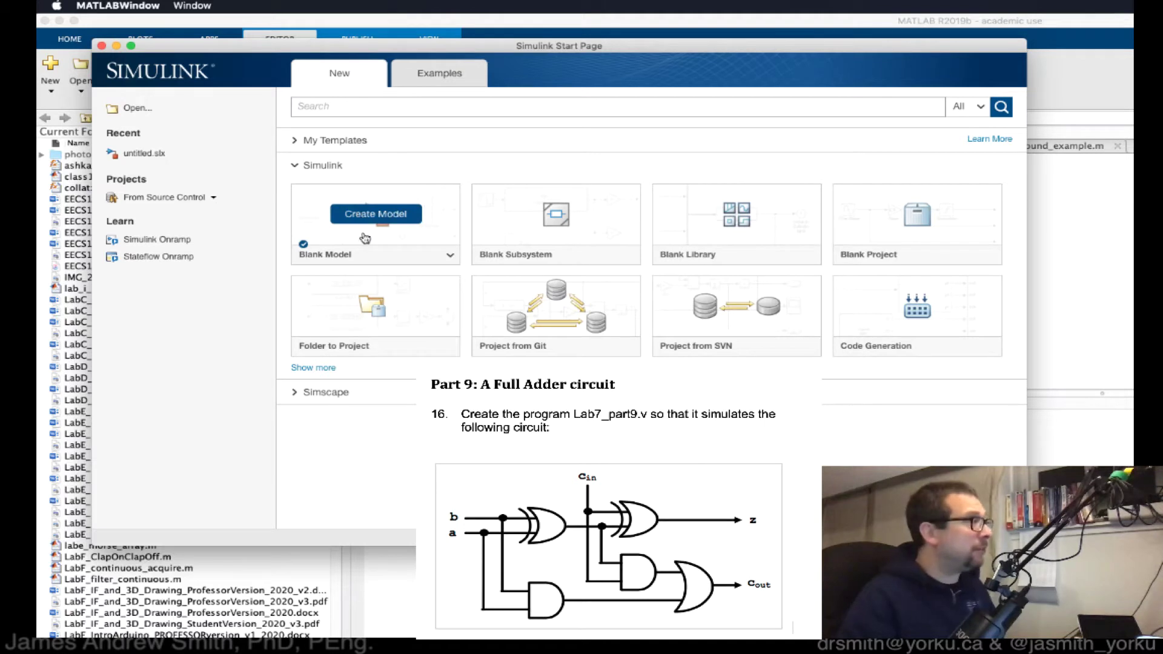
pyautogui.click(365, 219)
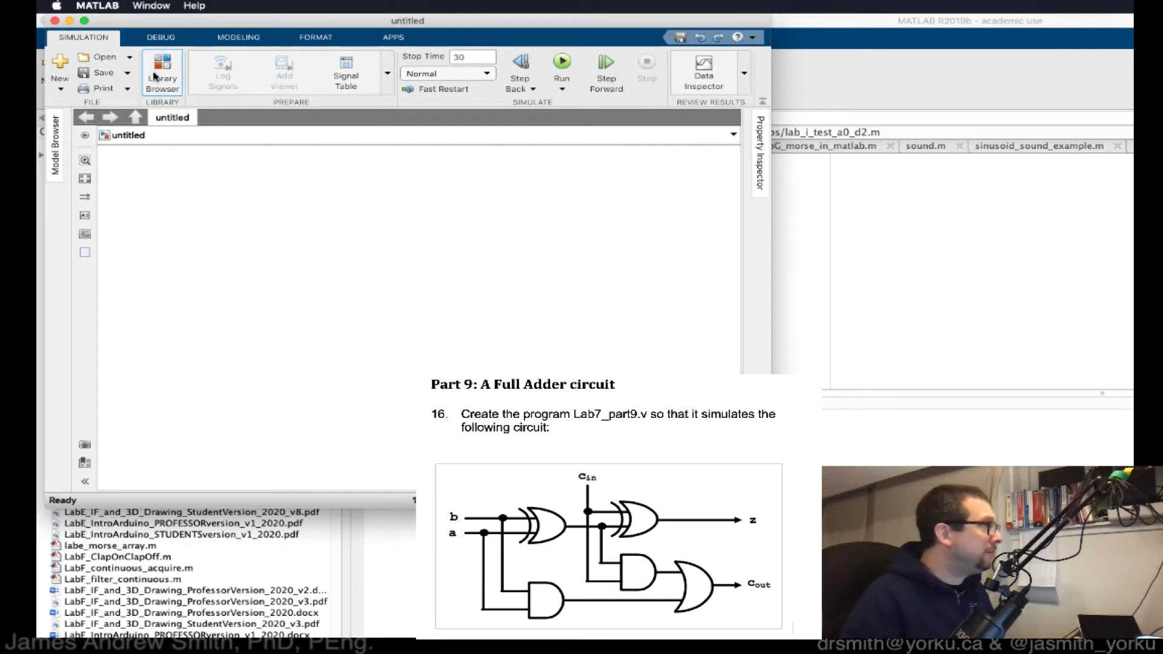
# - Open the Library Browser and arrange it beside the untitled model window
pyautogui.click(155, 76)
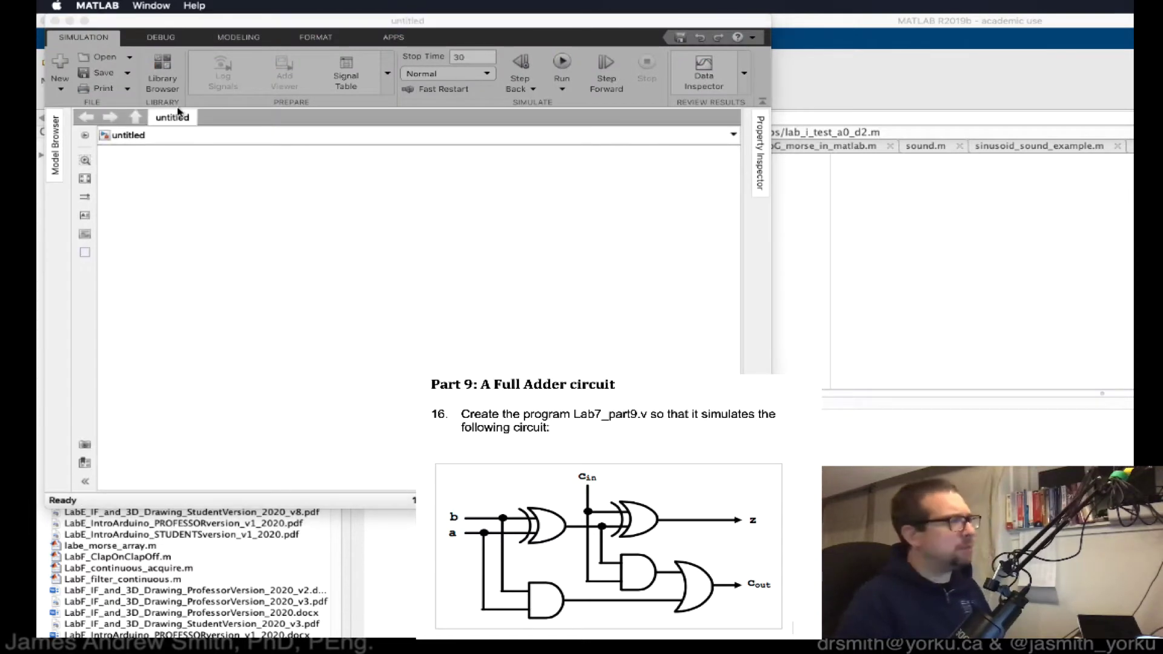
pyautogui.moveTo(1039, 32); pyautogui.dragTo(793, 32)
pyautogui.click(515, 39)
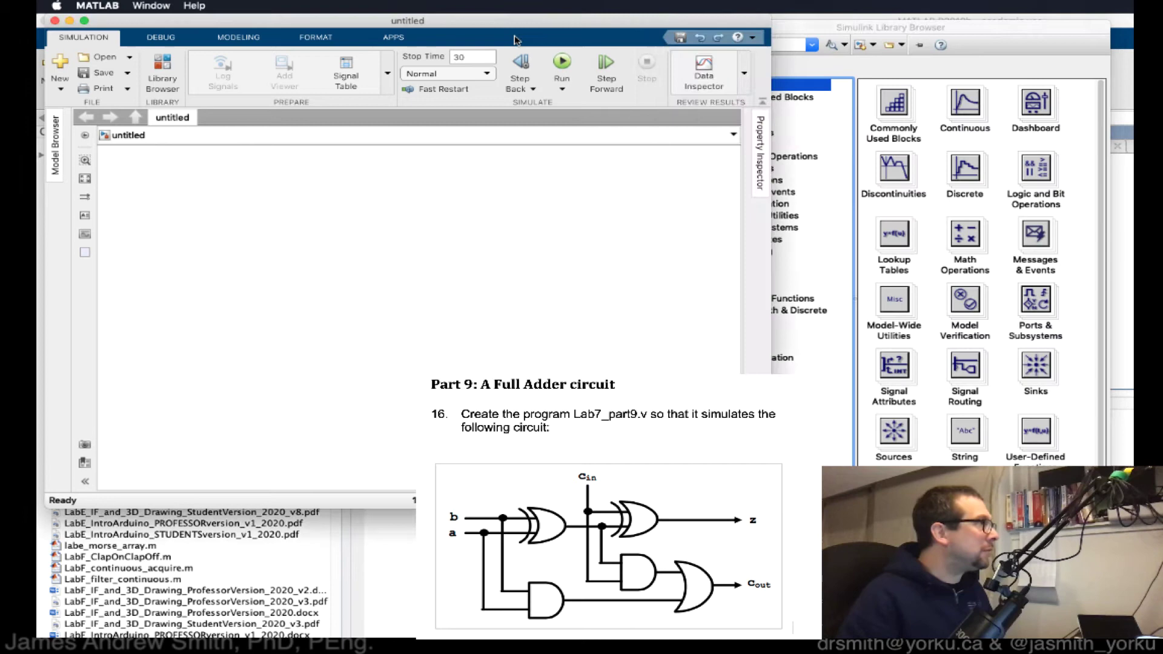
pyautogui.moveTo(770, 133); pyautogui.dragTo(588, 124)
pyautogui.moveTo(758, 29); pyautogui.dragTo(692, 23)
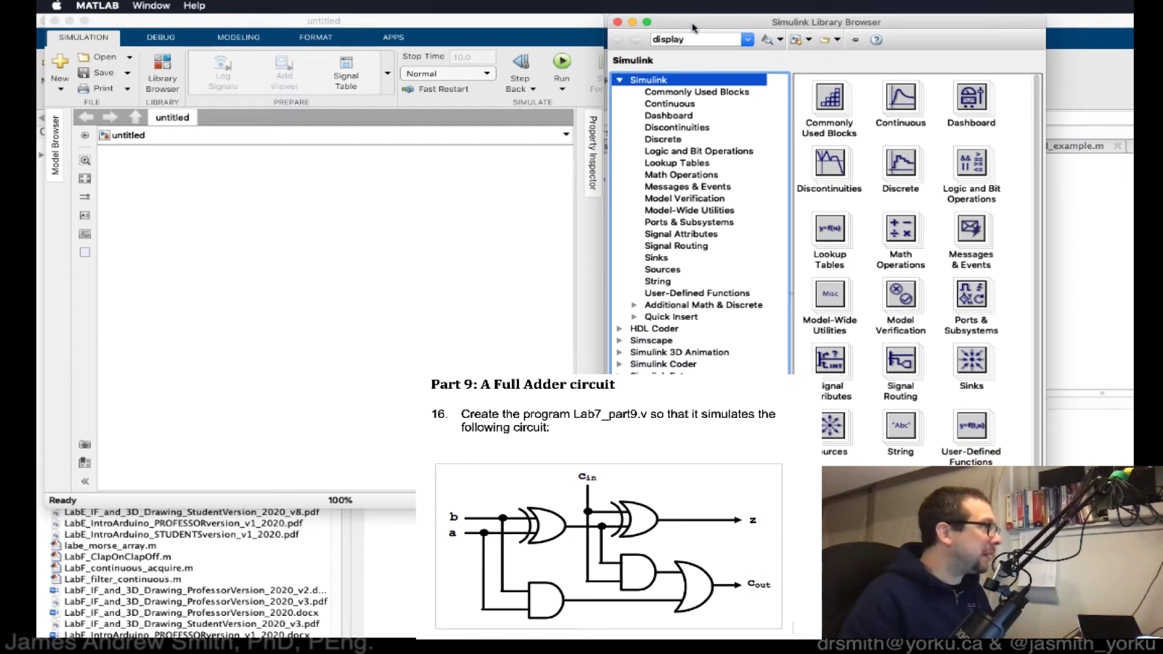
pyautogui.click(174, 268)
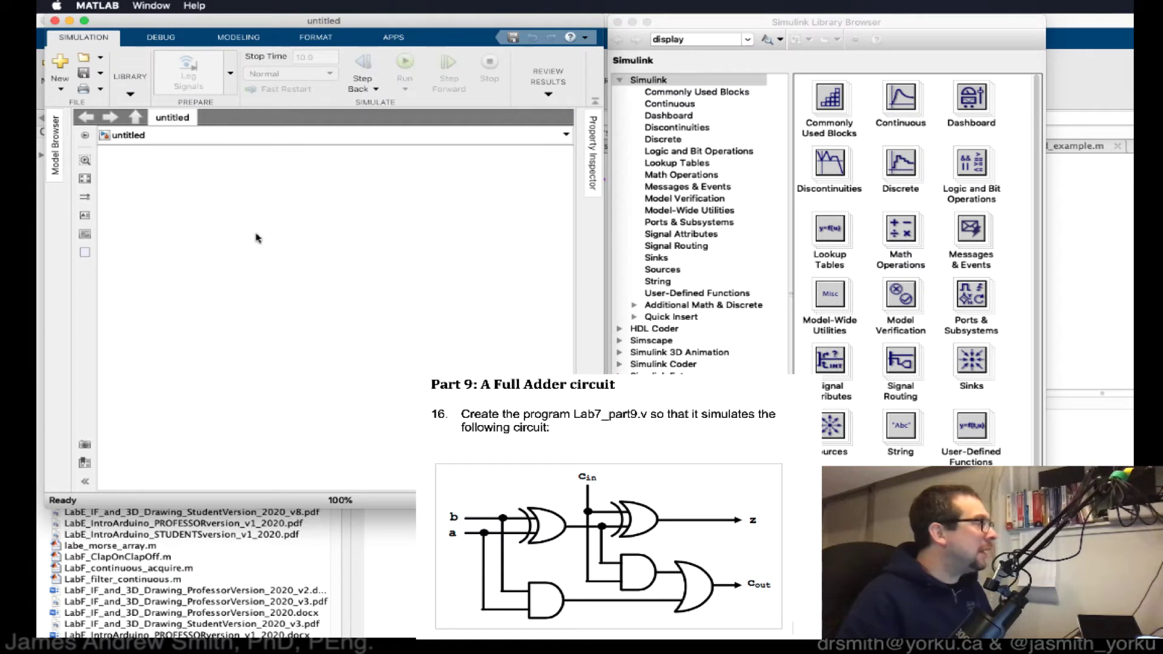
# - Search the Simulink library for 'xor' blocks
pyautogui.click(897, 26)
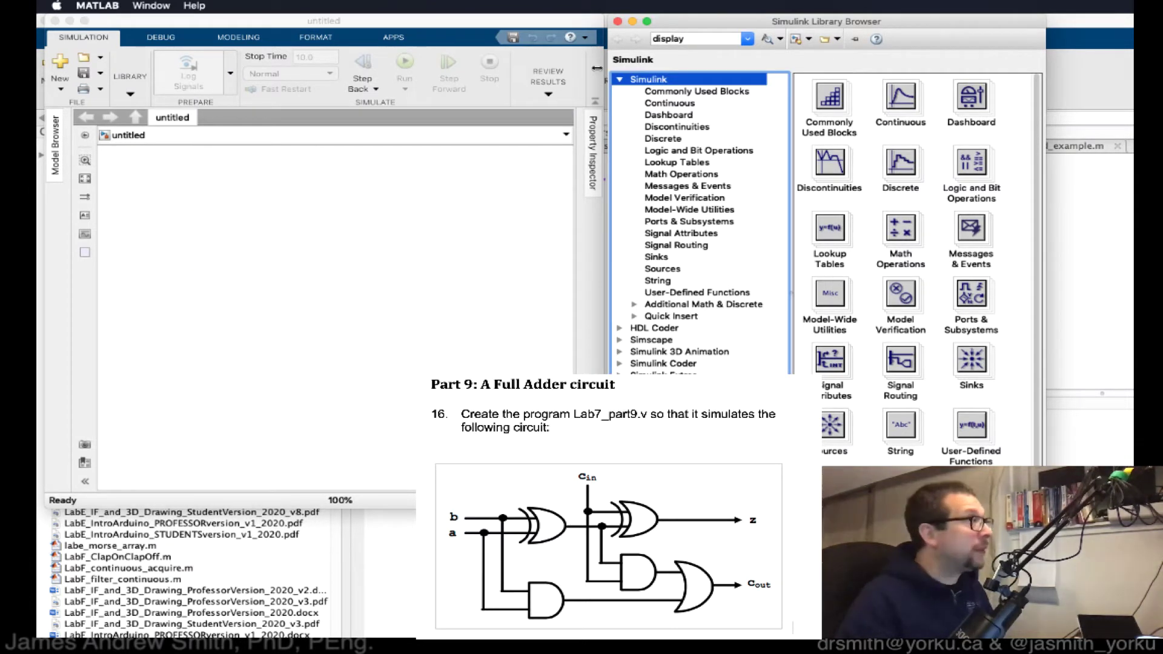
pyautogui.click(683, 38)
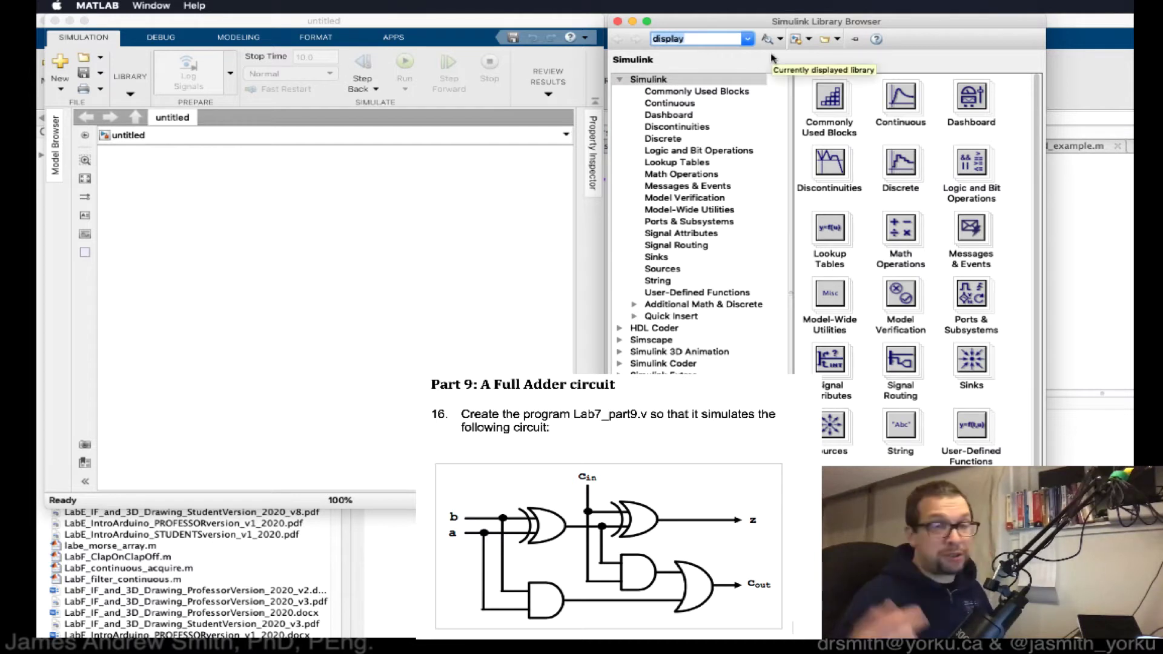
pyautogui.write('xor')
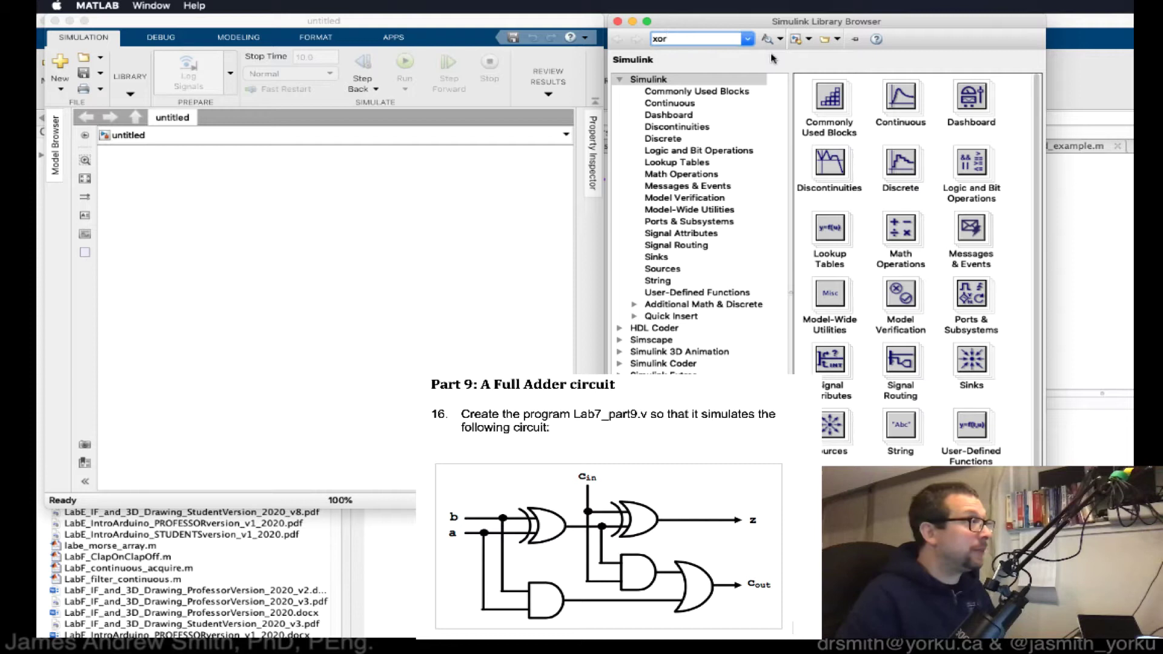
pyautogui.click(768, 41)
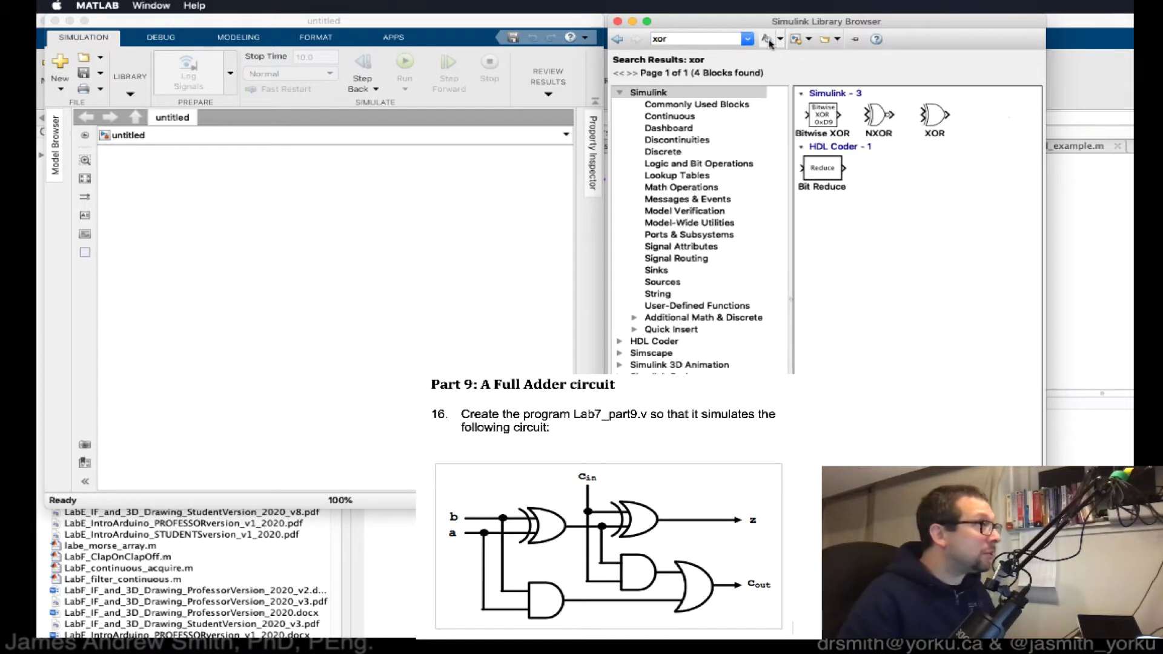
# - Add the XOR block from the search results to the untitled model and position it upper left
pyautogui.click(932, 127)
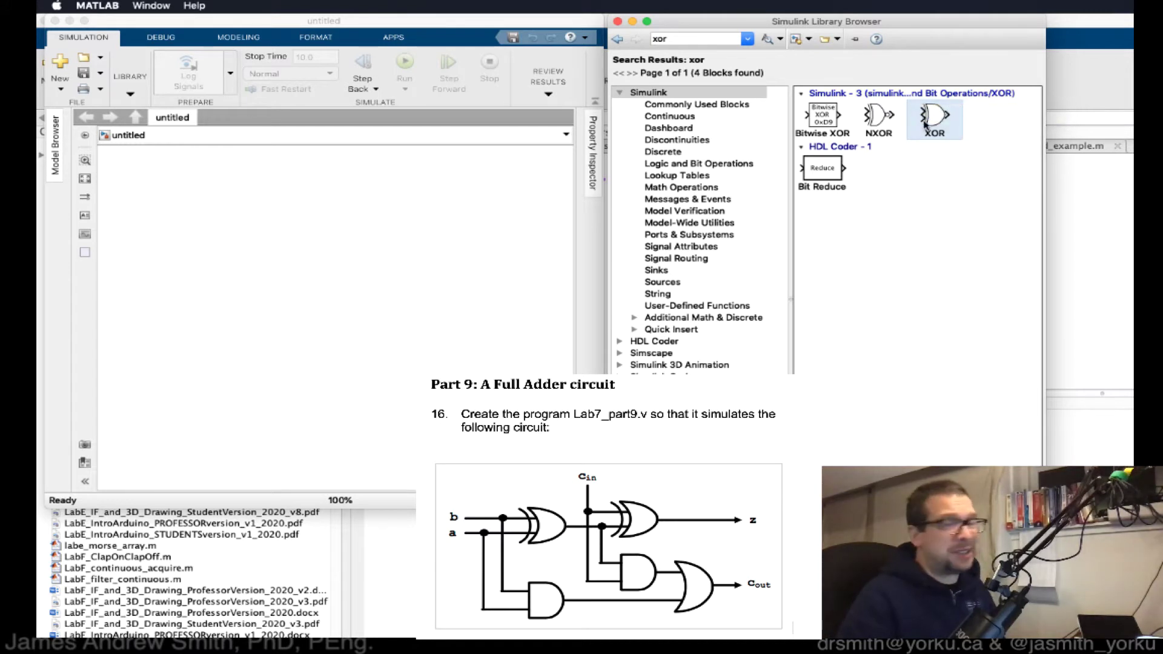
pyautogui.moveTo(931, 123); pyautogui.dragTo(215, 226)
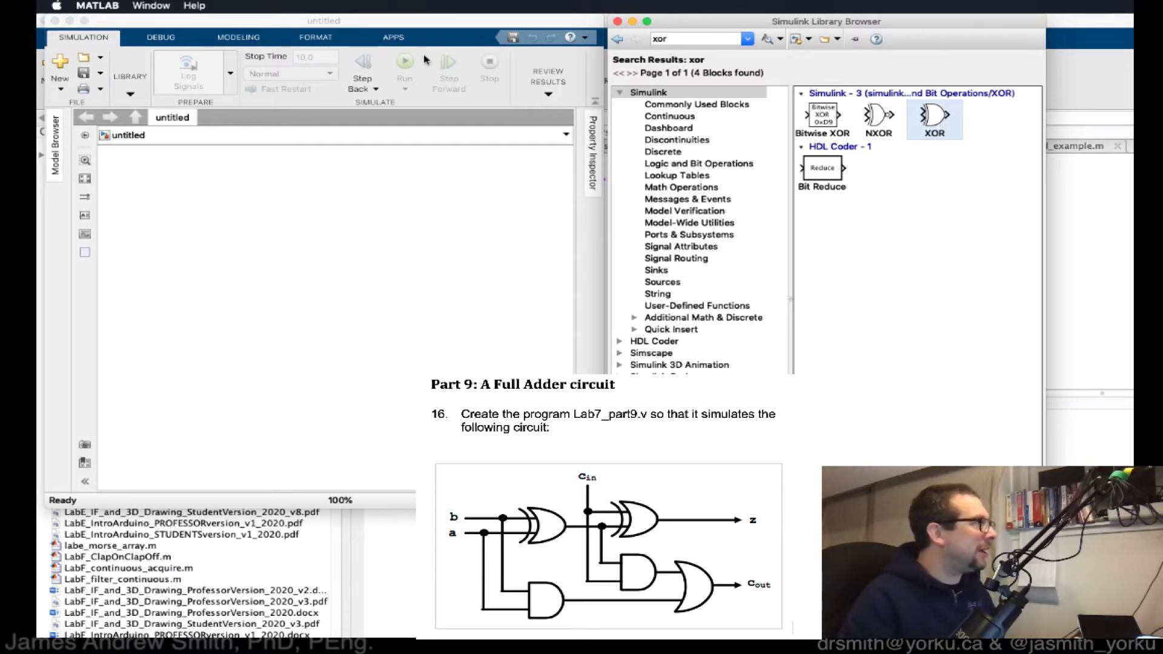
pyautogui.click(418, 27)
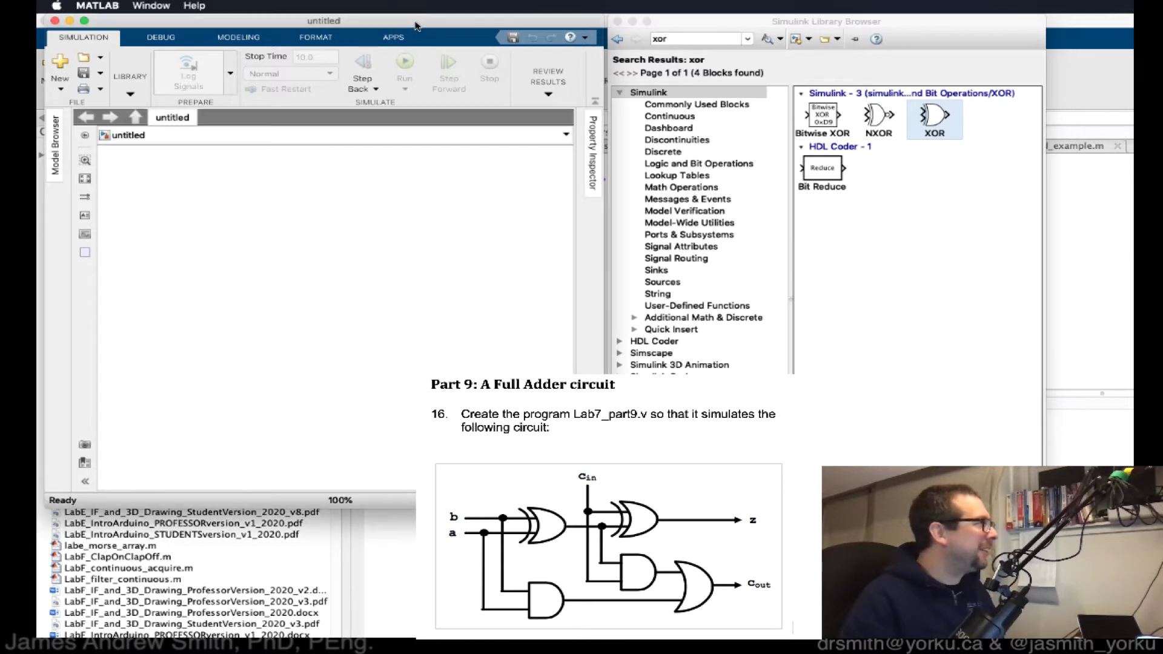
pyautogui.rightClick(926, 124)
pyautogui.click(945, 128)
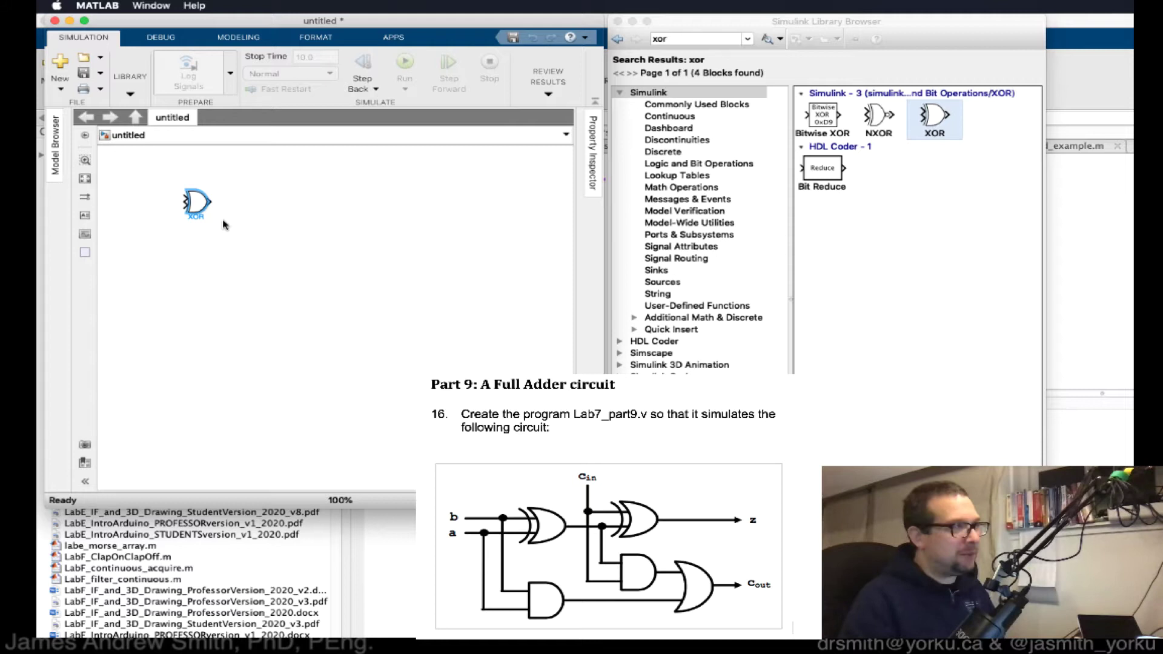
pyautogui.moveTo(198, 207); pyautogui.dragTo(214, 207)
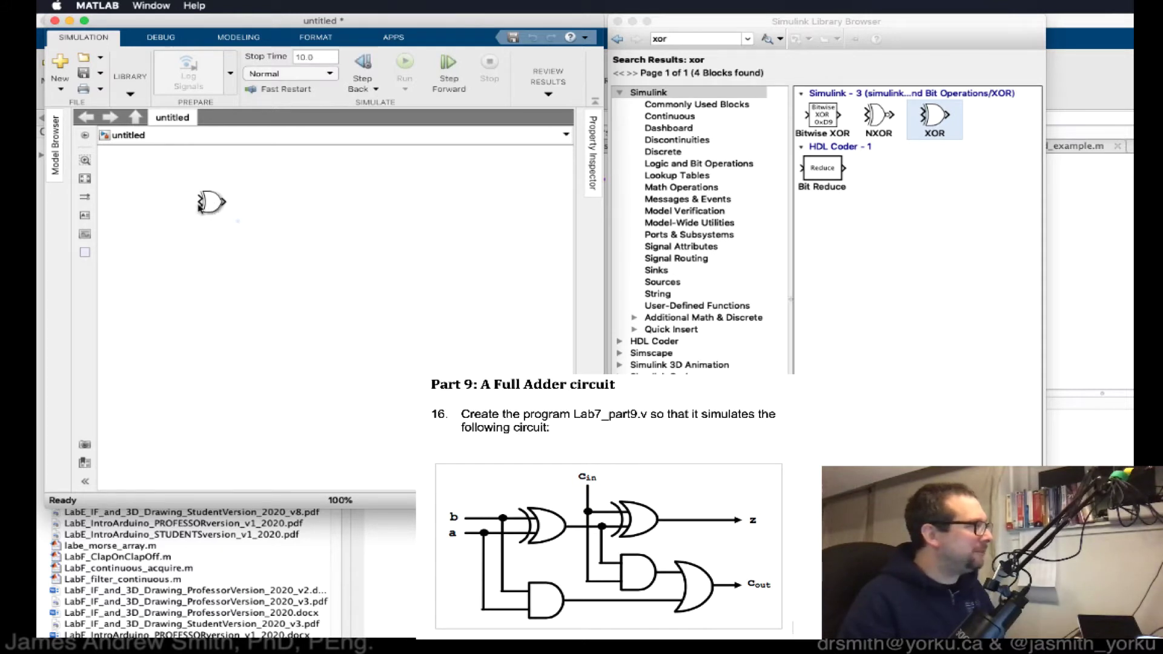
pyautogui.moveTo(222, 212); pyautogui.dragTo(192, 207)
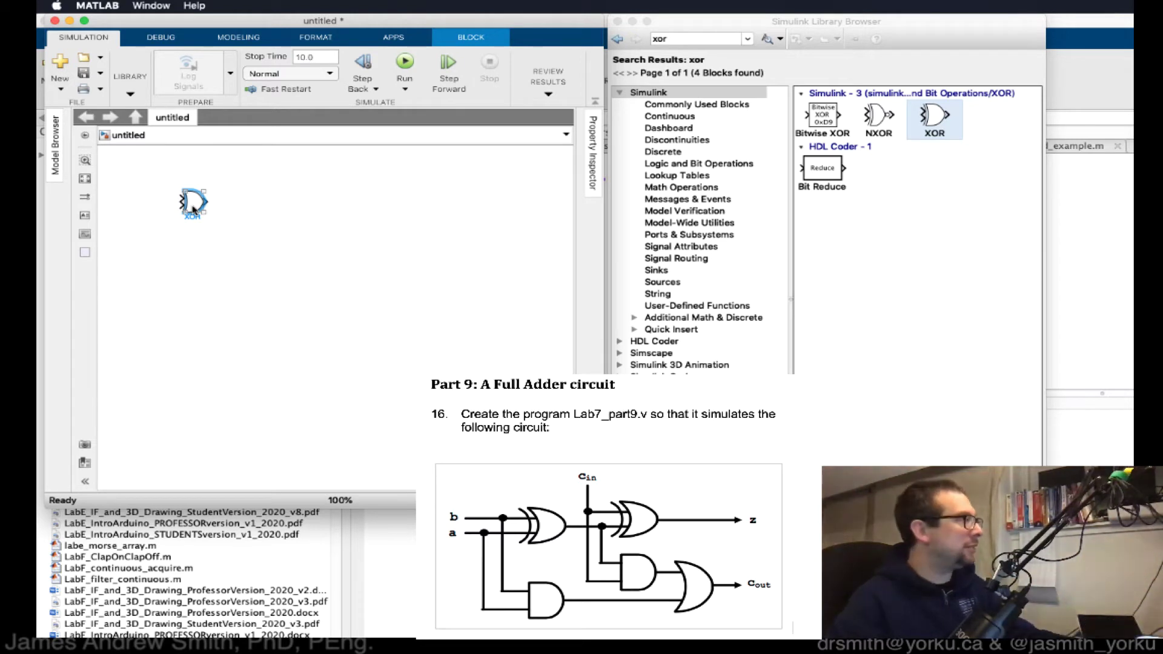
pyautogui.click(203, 228)
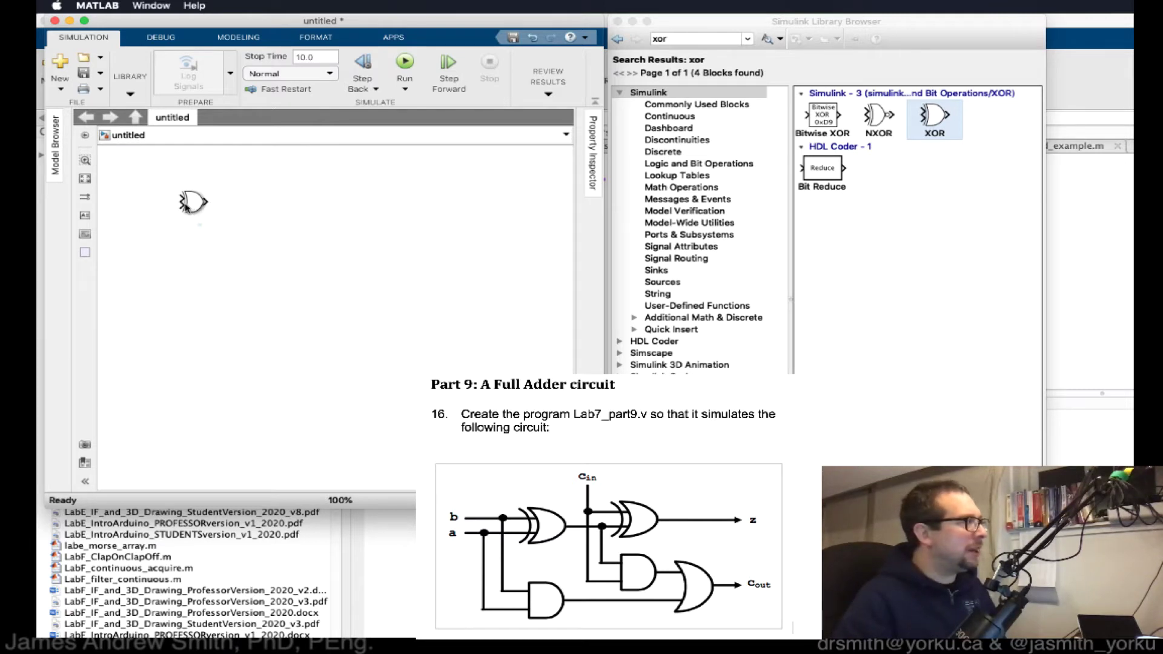
pyautogui.click(192, 206)
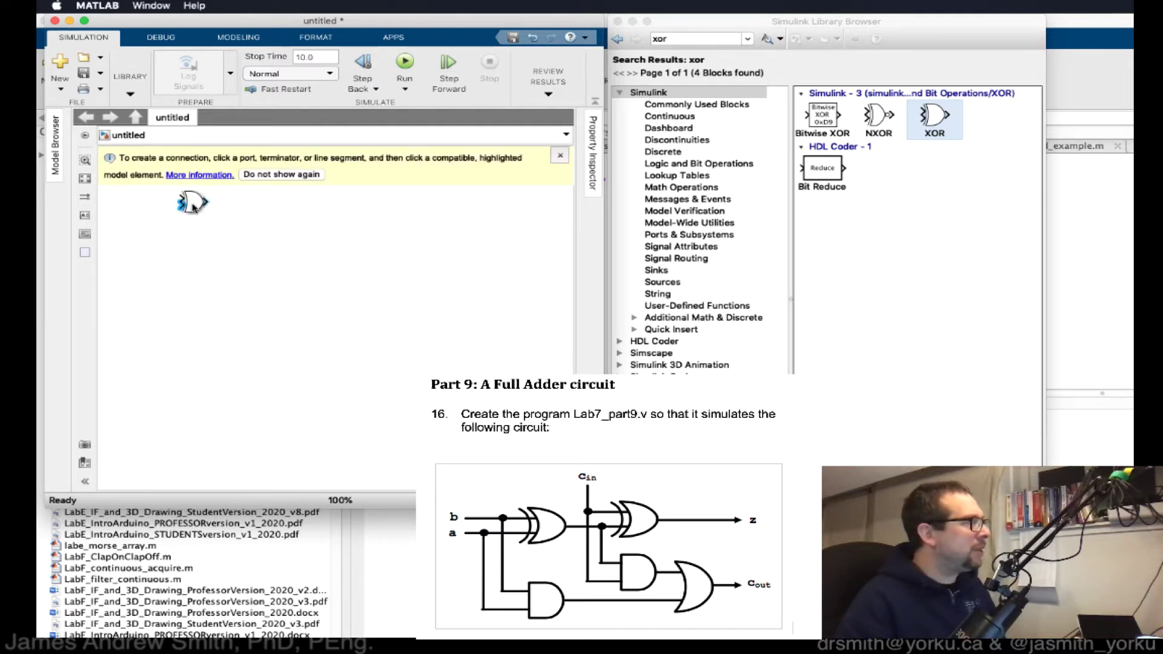
# - Copy the XOR gate and paste three copies onto the canvas
pyautogui.rightClick(193, 206)
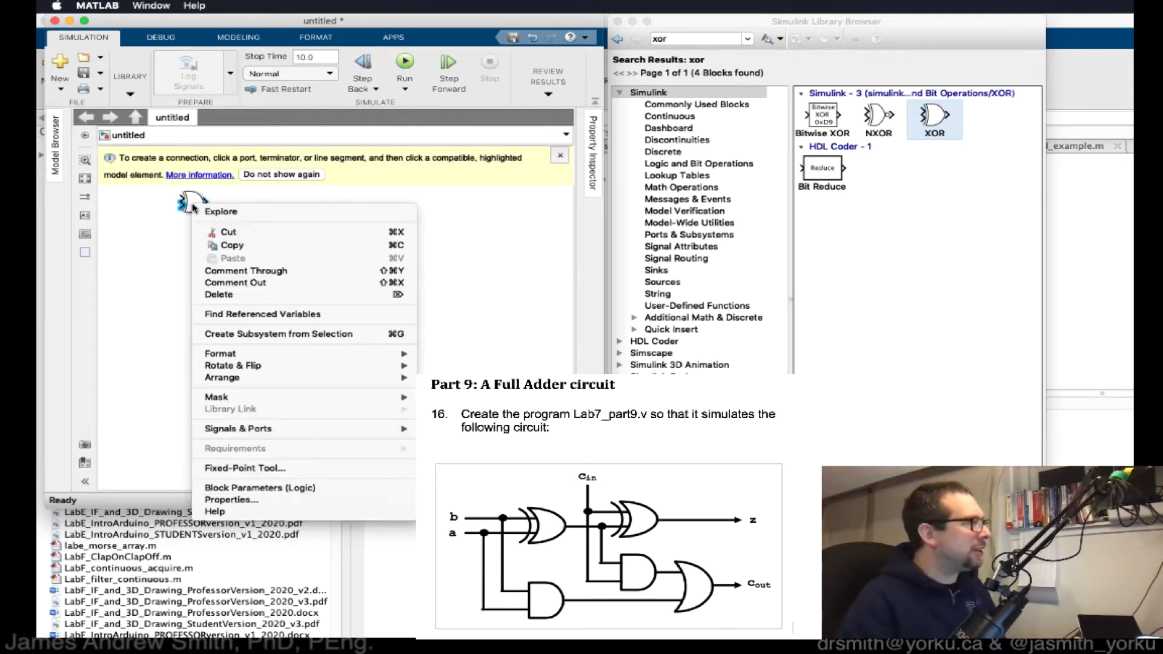
pyautogui.click(210, 245)
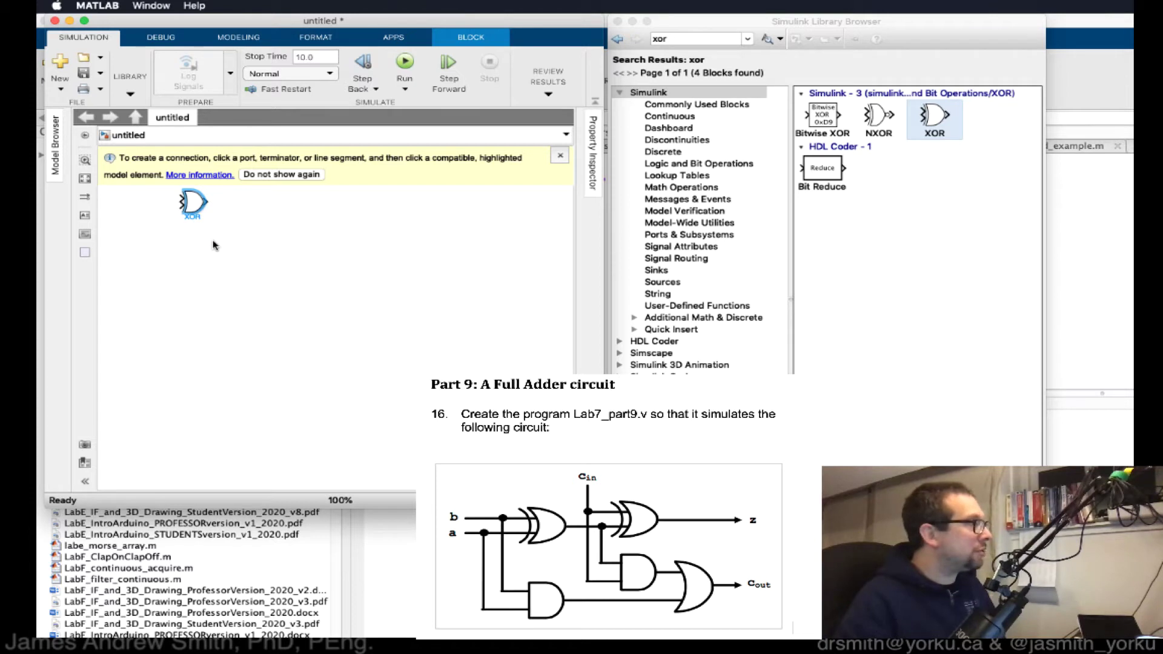
pyautogui.click(213, 246)
pyautogui.press('super+v')
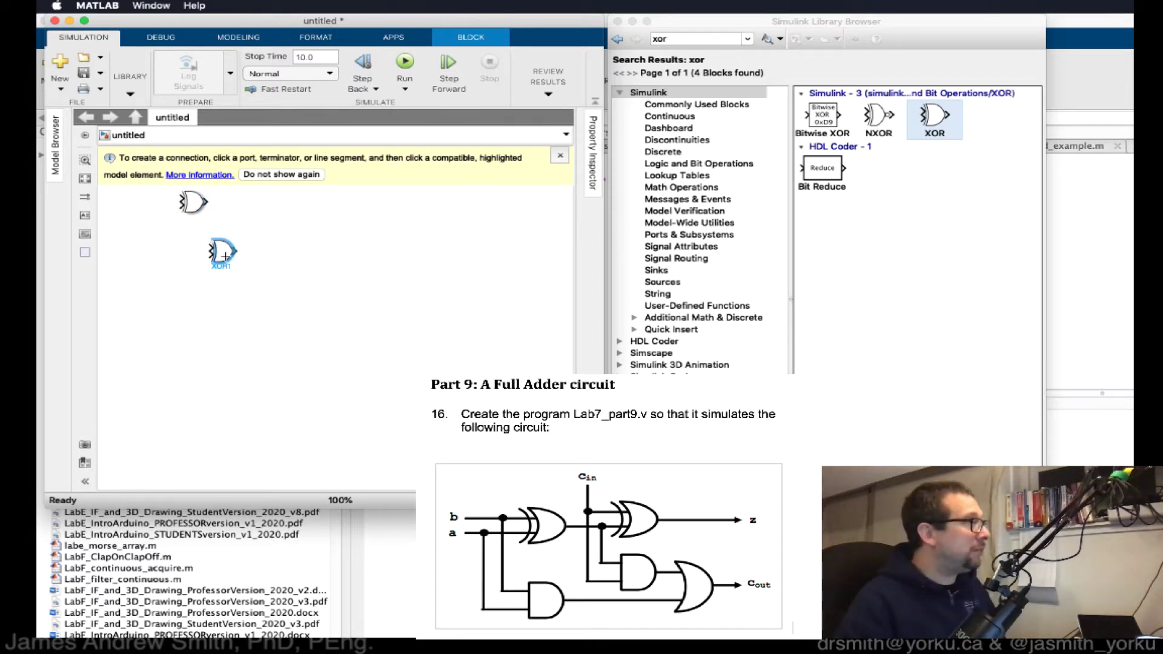
pyautogui.press('super+v')
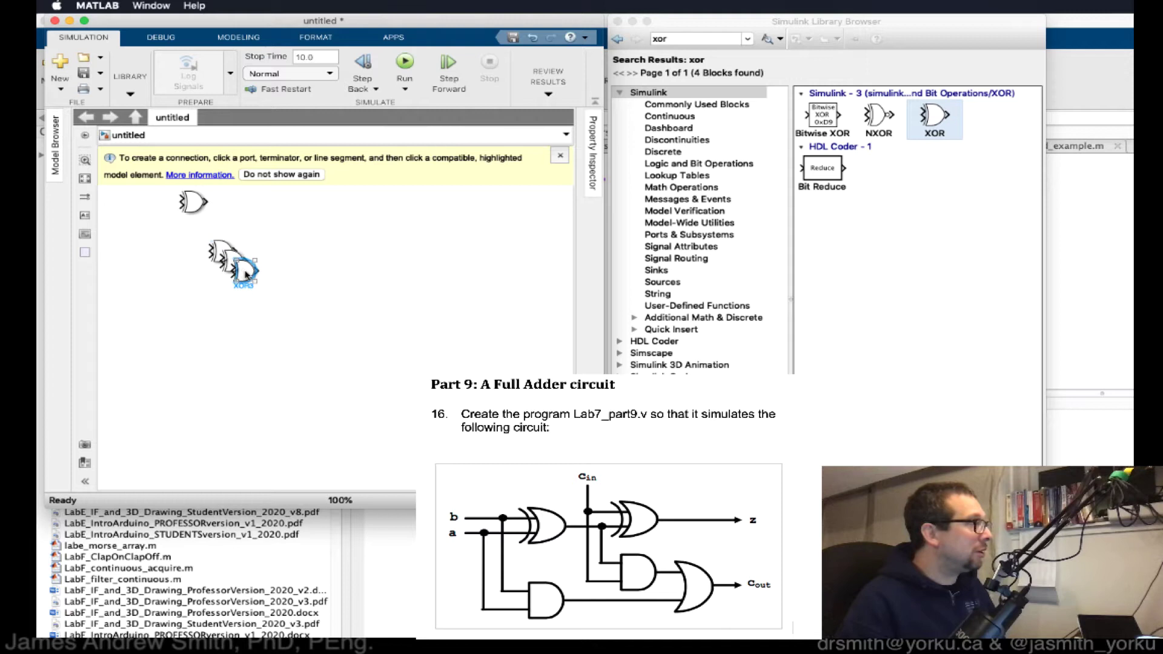
pyautogui.press('super+v')
pyautogui.moveTo(242, 269); pyautogui.dragTo(299, 228)
pyautogui.click(560, 156)
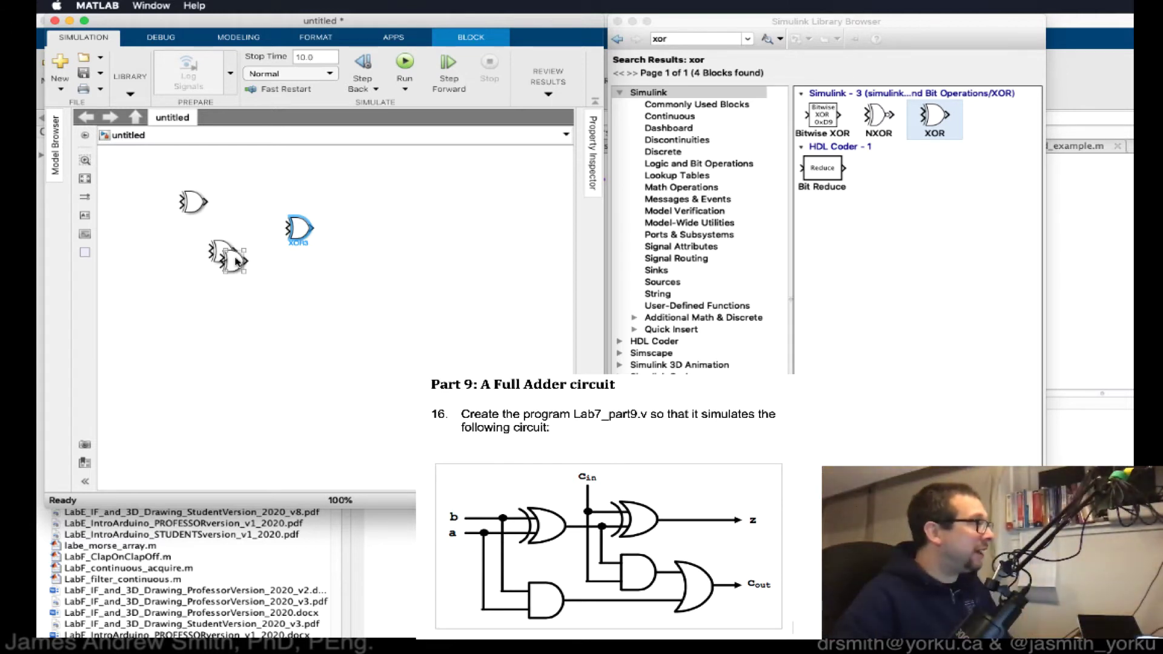
# - Arrange the XOR copies and Ctrl-drag a fifth gate, XOR4, below the first
pyautogui.moveTo(236, 261); pyautogui.dragTo(331, 263)
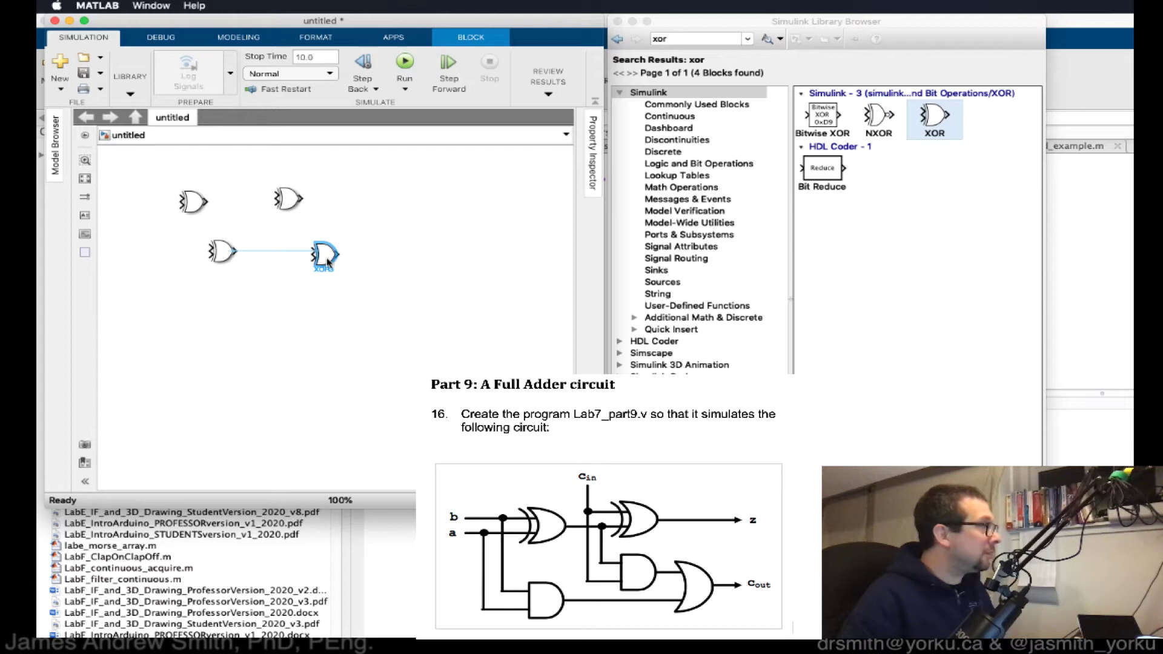
pyautogui.click(235, 250)
pyautogui.moveTo(235, 250); pyautogui.dragTo(266, 244)
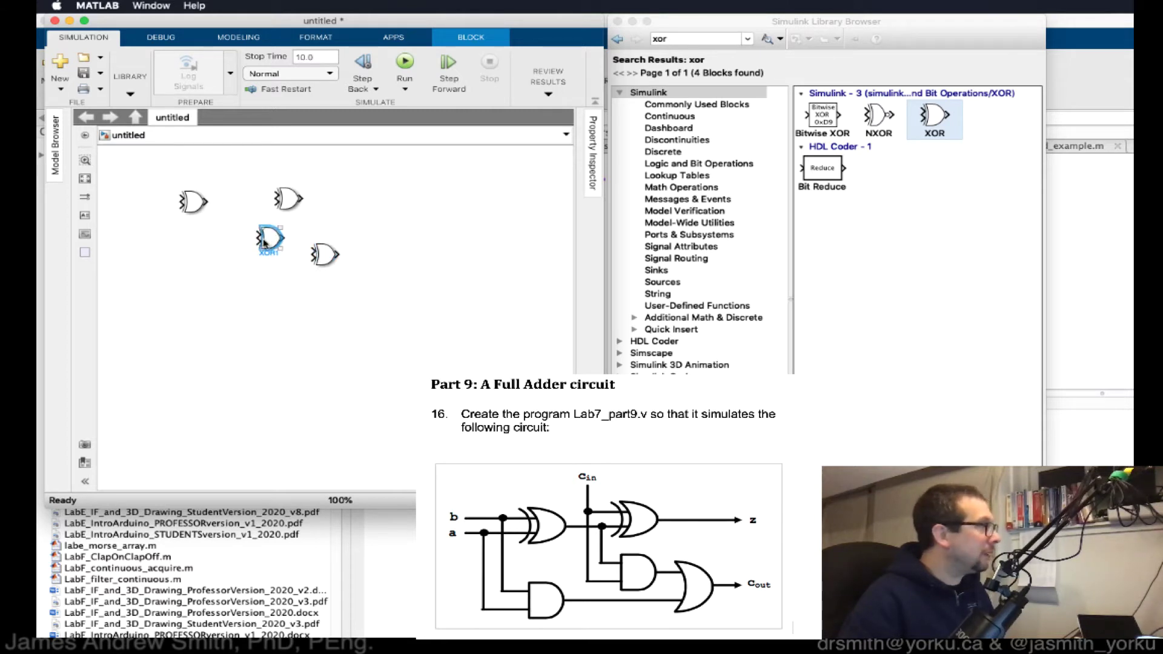
pyautogui.moveTo(269, 240); pyautogui.dragTo(194, 258)
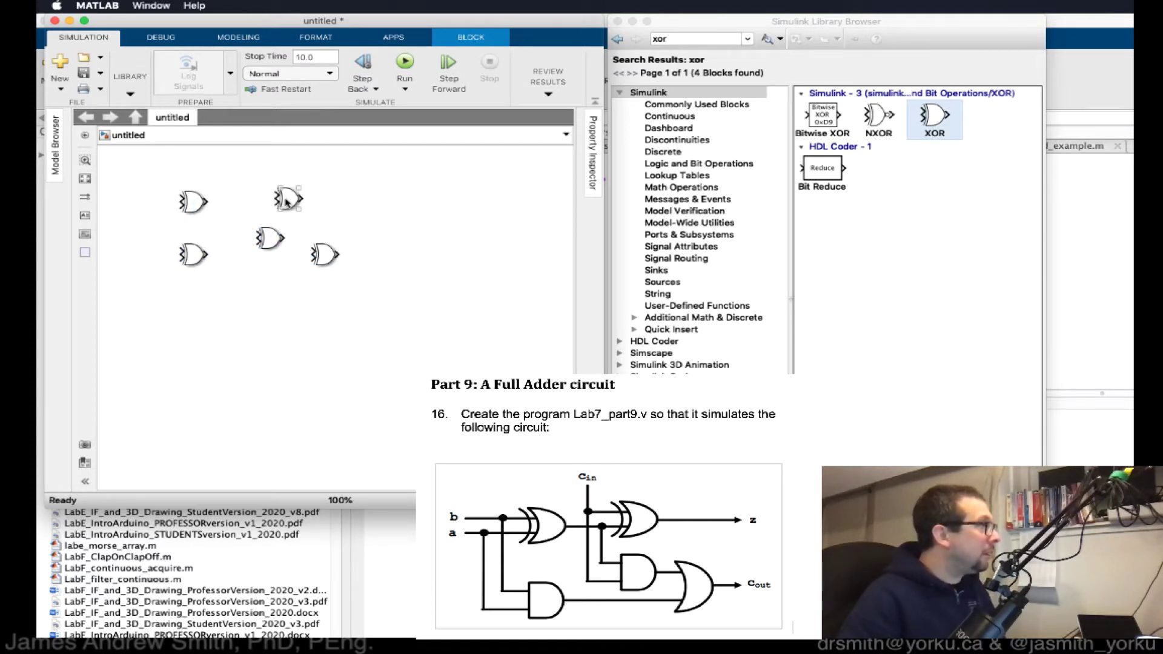
pyautogui.click(195, 263)
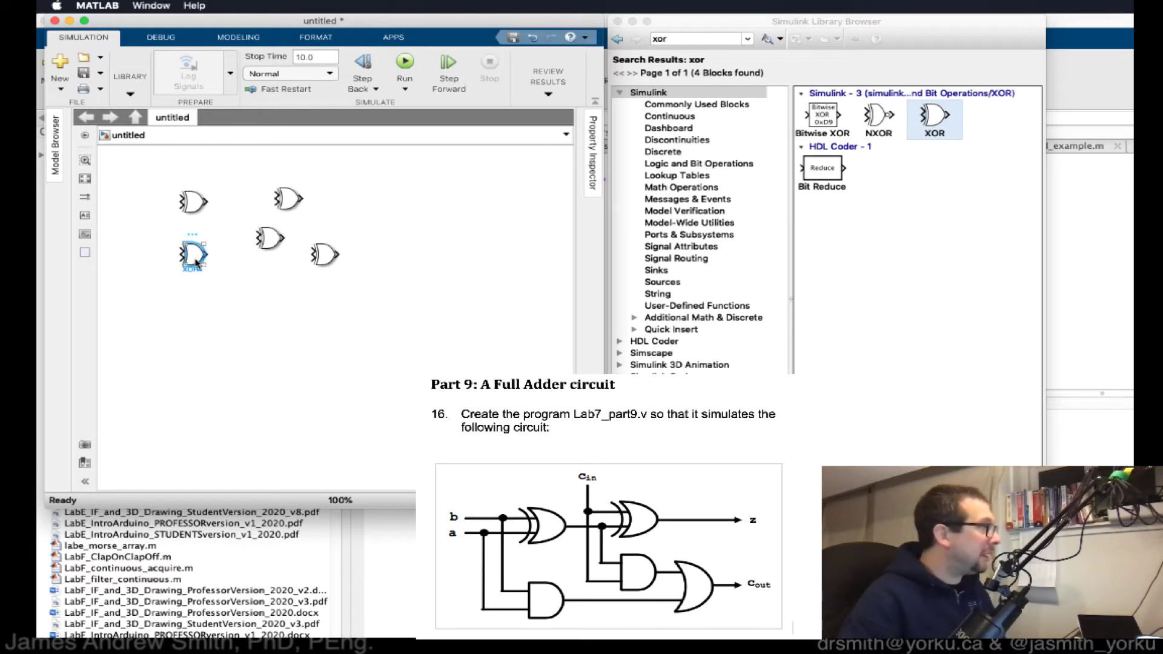
pyautogui.rightClick(196, 264)
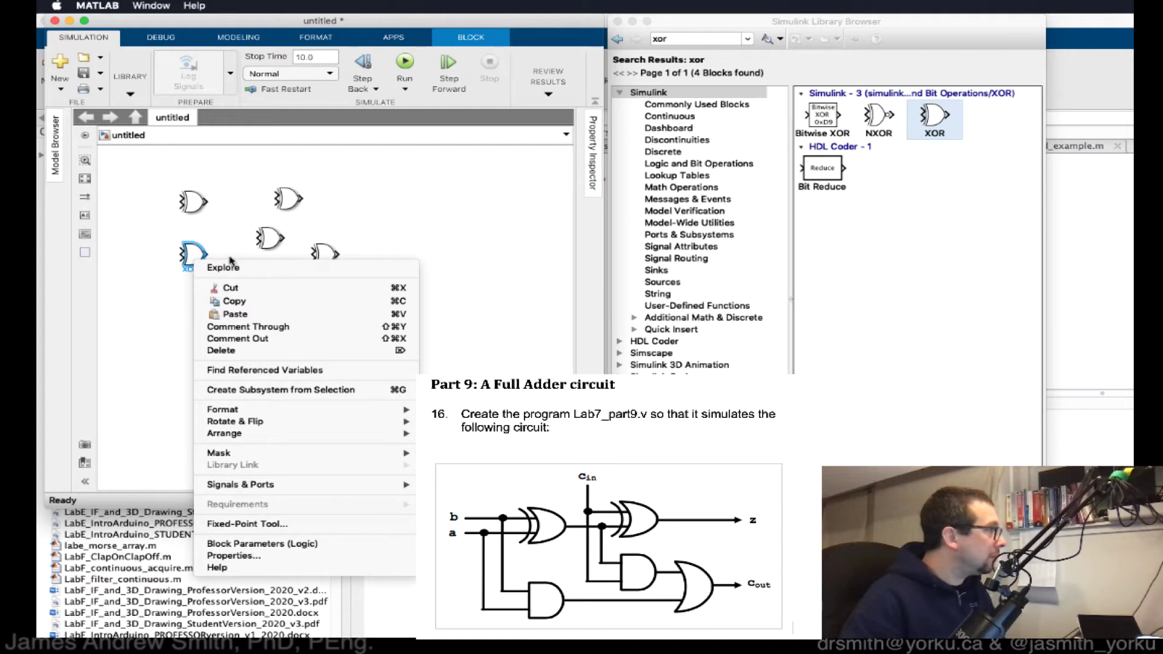
# - Change XOR4's operator to AND and rename the gate and1
pyautogui.click(229, 231)
pyautogui.doubleClick(195, 260)
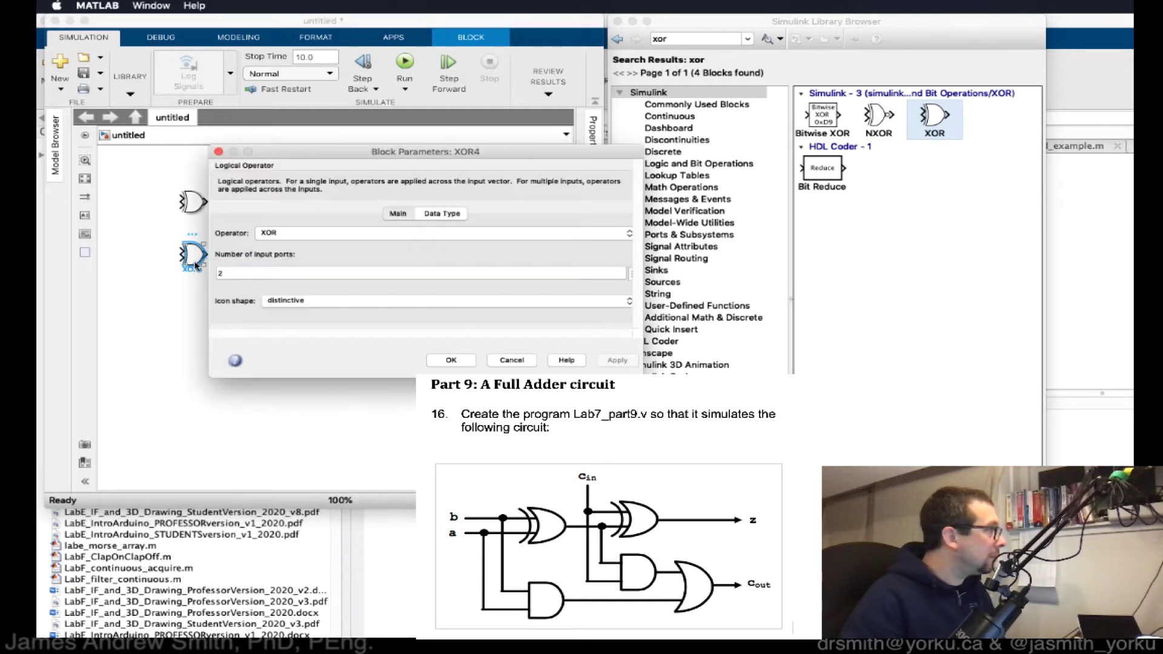
pyautogui.click(345, 235)
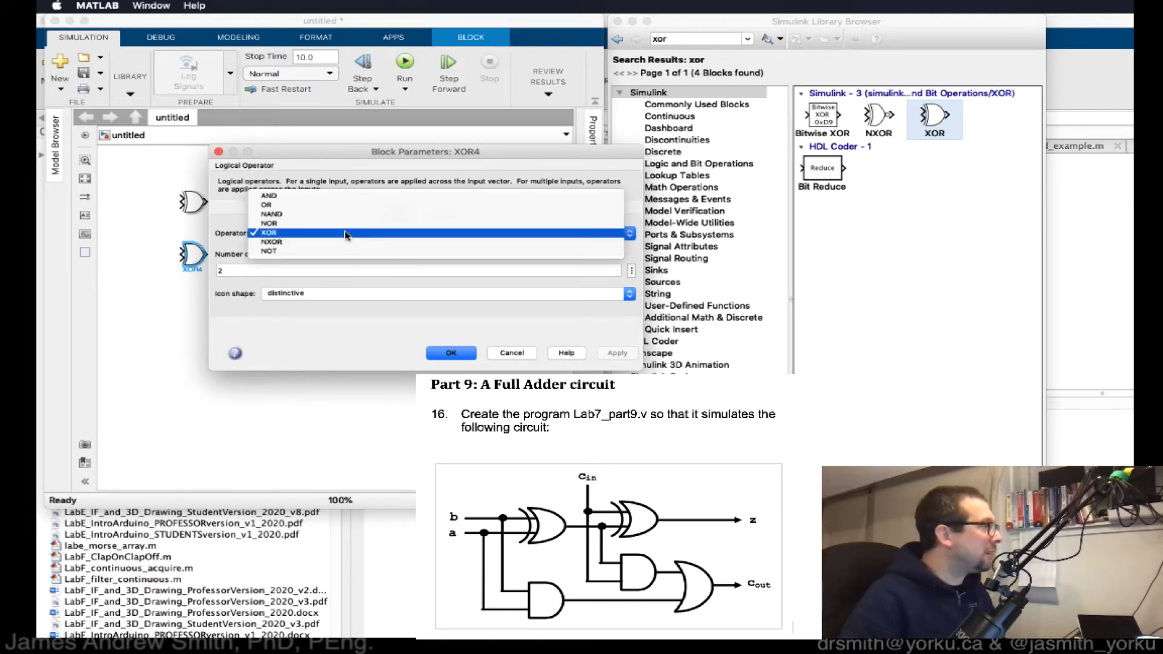
pyautogui.click(349, 197)
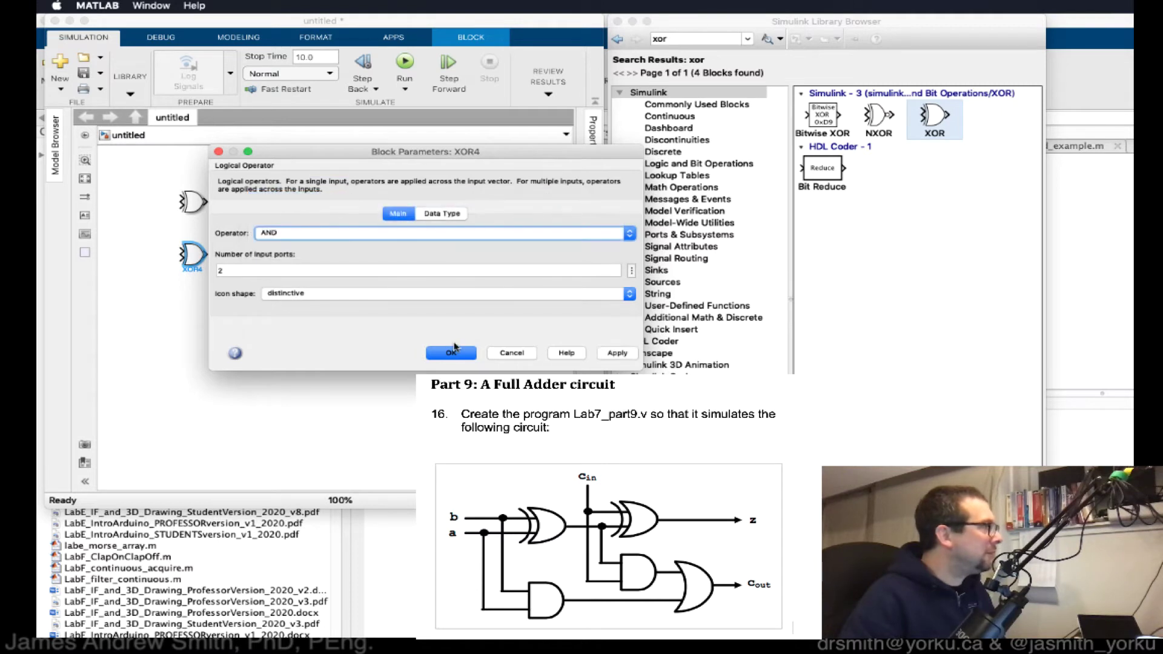
pyautogui.click(453, 350)
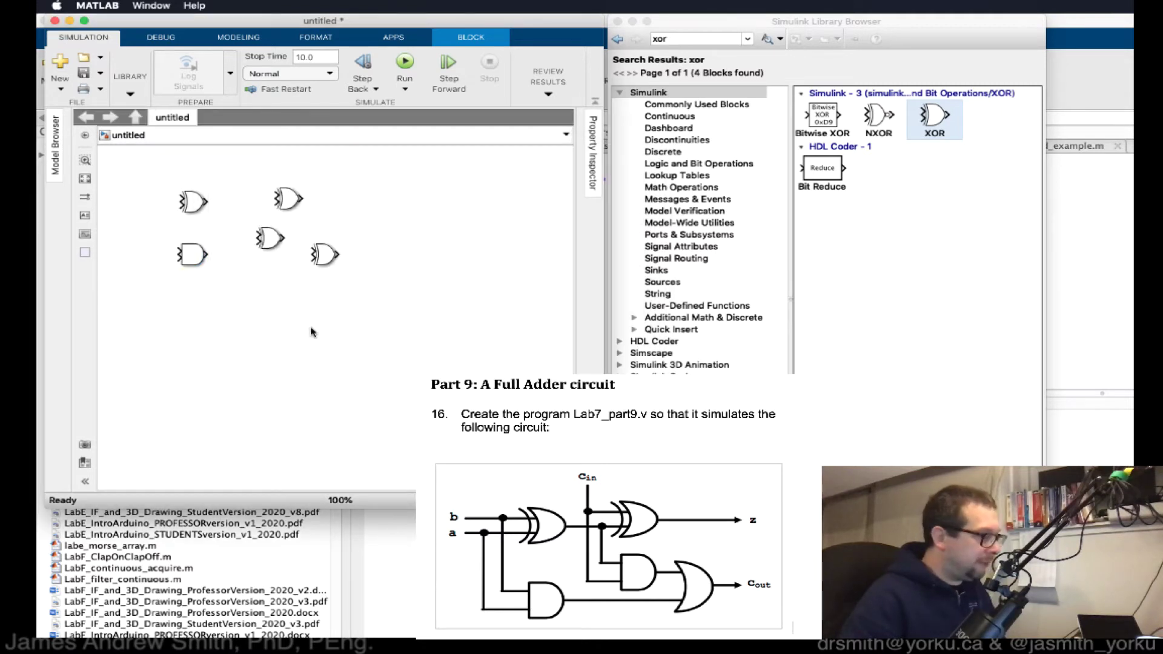
pyautogui.click(193, 256)
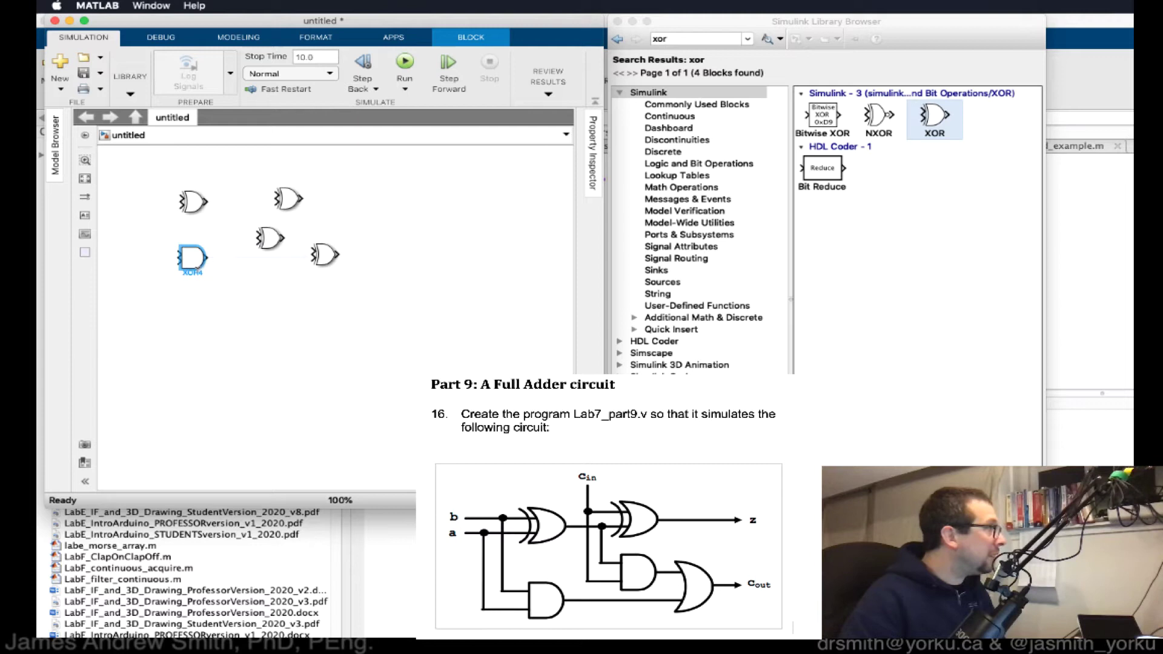
pyautogui.doubleClick(192, 273)
pyautogui.write('and1')
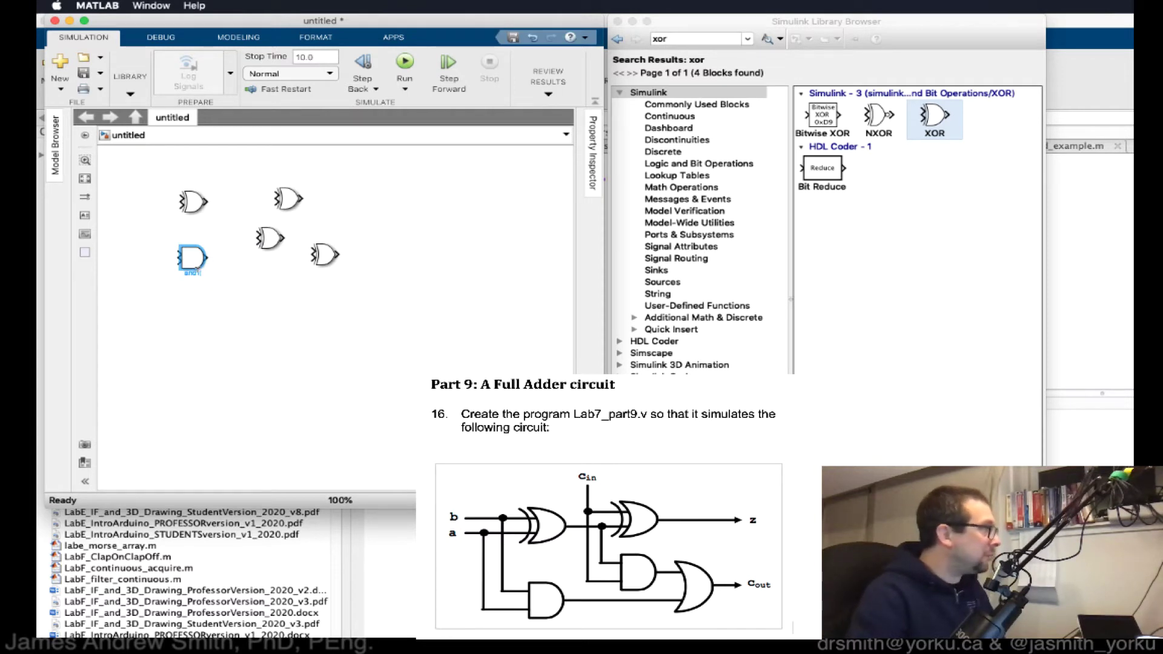
pyautogui.click(272, 240)
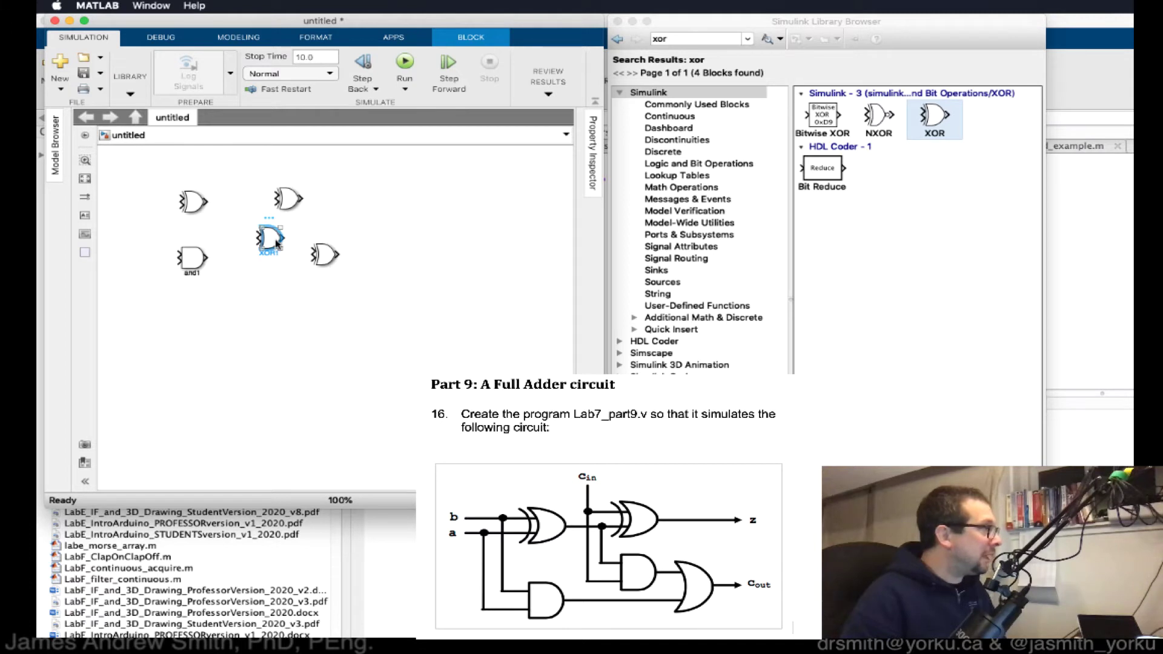
# - Change XOR1's operator to AND and rename the gate and2
pyautogui.rightClick(277, 244)
pyautogui.press('Escape')
pyautogui.doubleClick(276, 243)
pyautogui.click(358, 216)
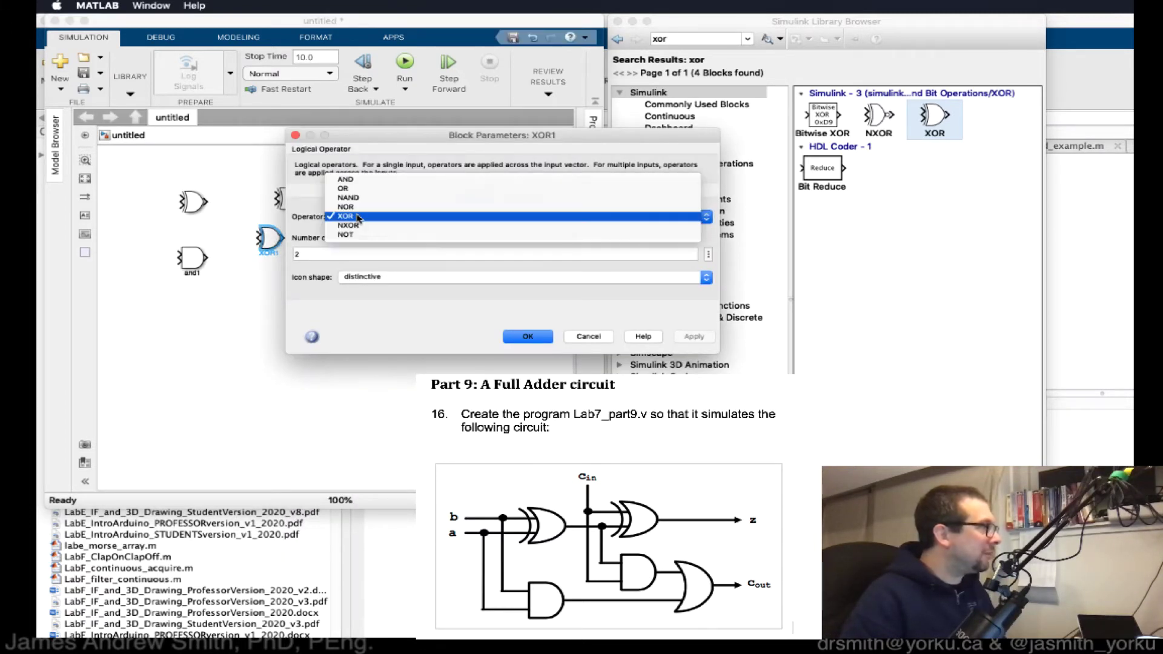
pyautogui.click(346, 179)
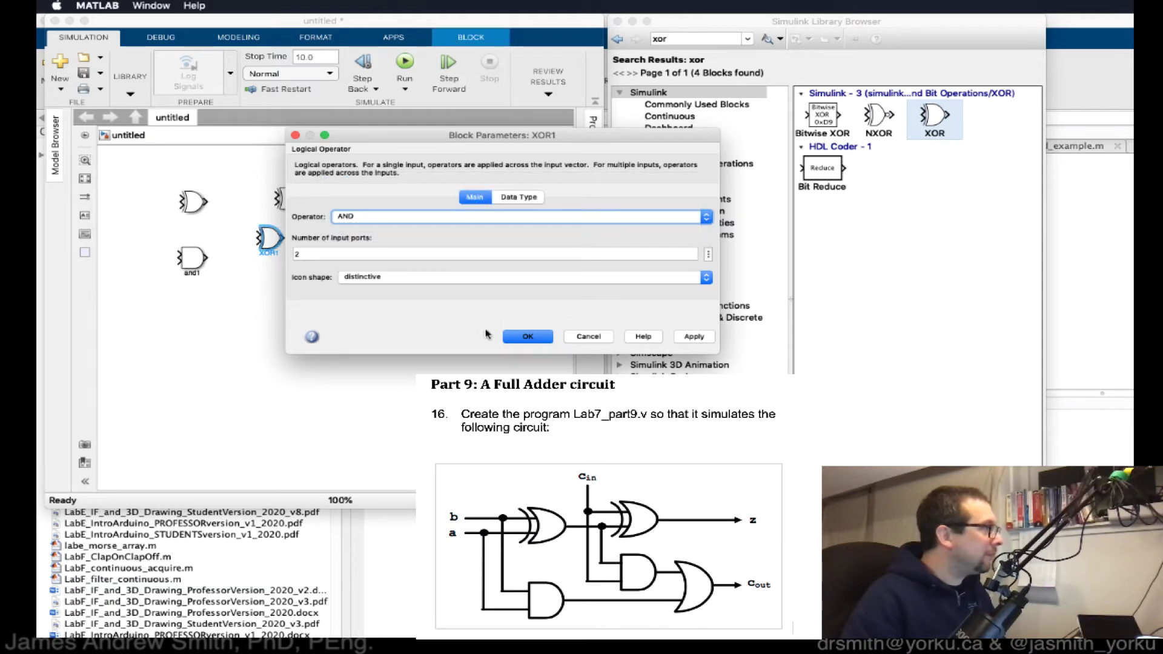
pyautogui.click(521, 336)
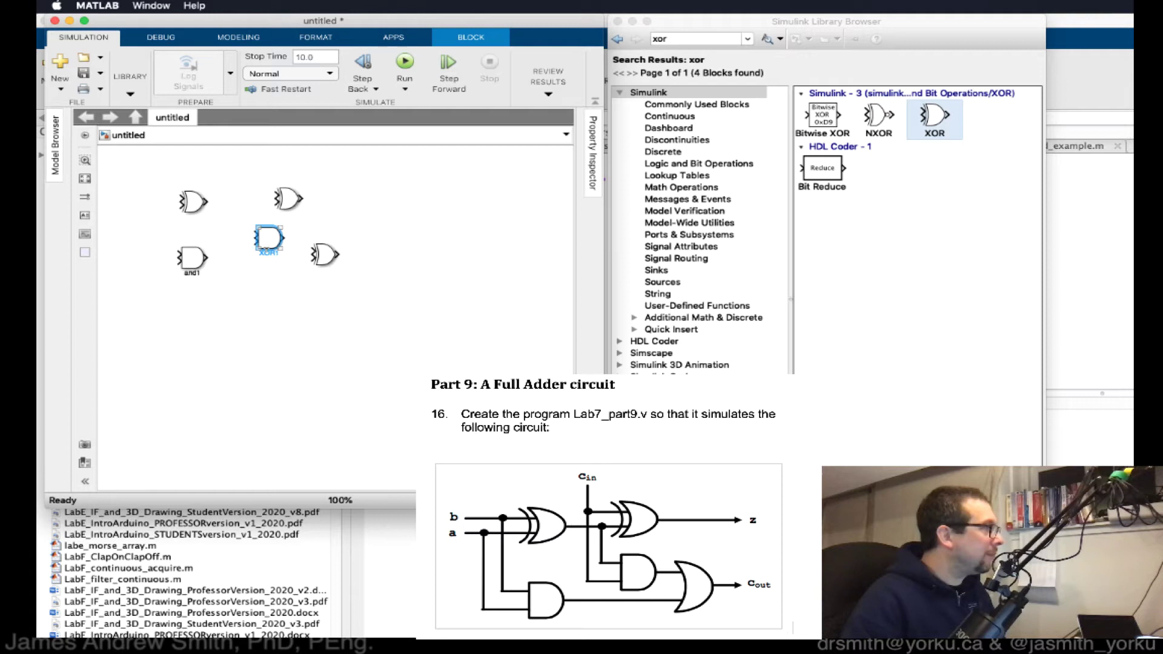
pyautogui.doubleClick(268, 252)
pyautogui.press('BackSpace')
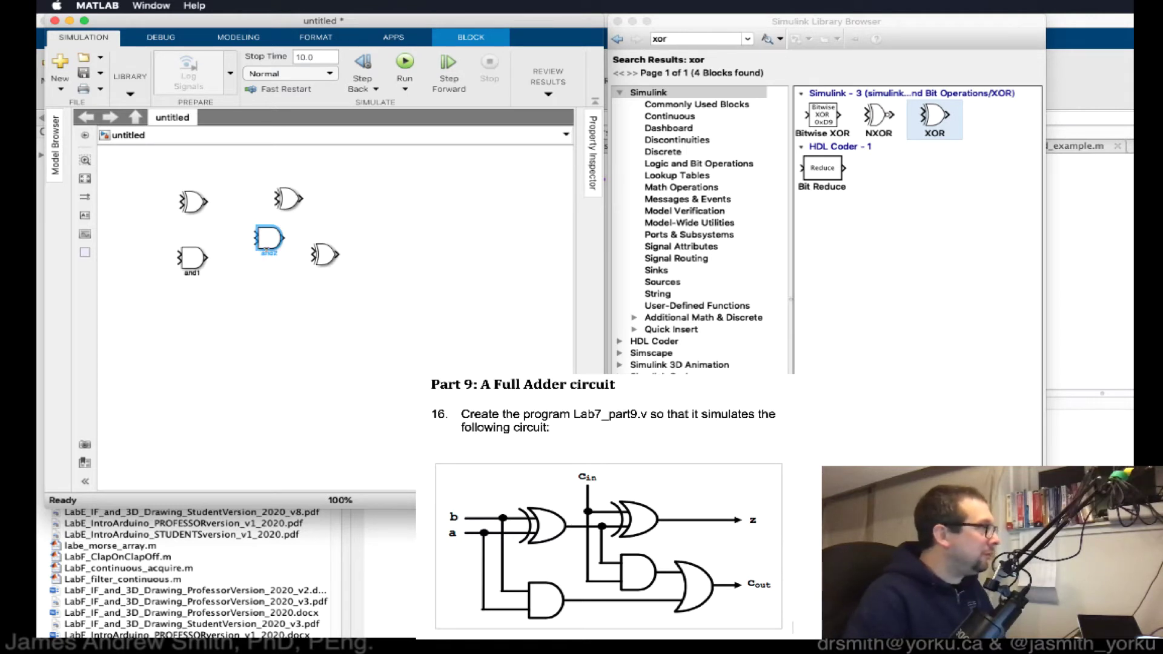
pyautogui.click(330, 318)
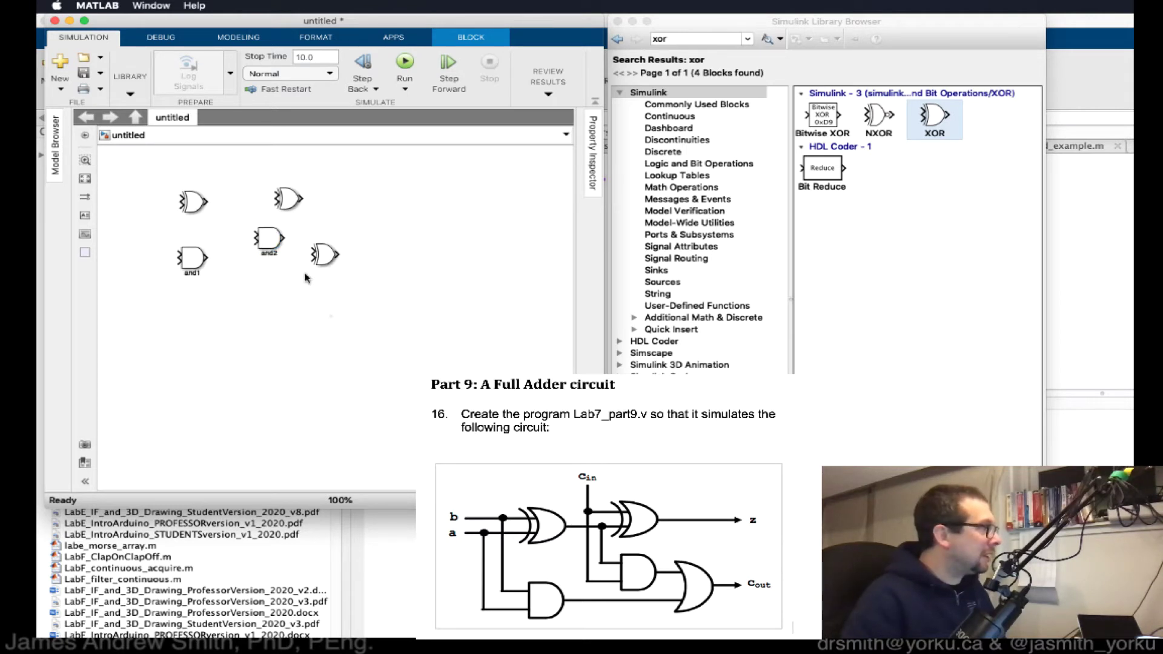
# - Set the lower-right XOR3 gate's operator to OR
pyautogui.click(287, 205)
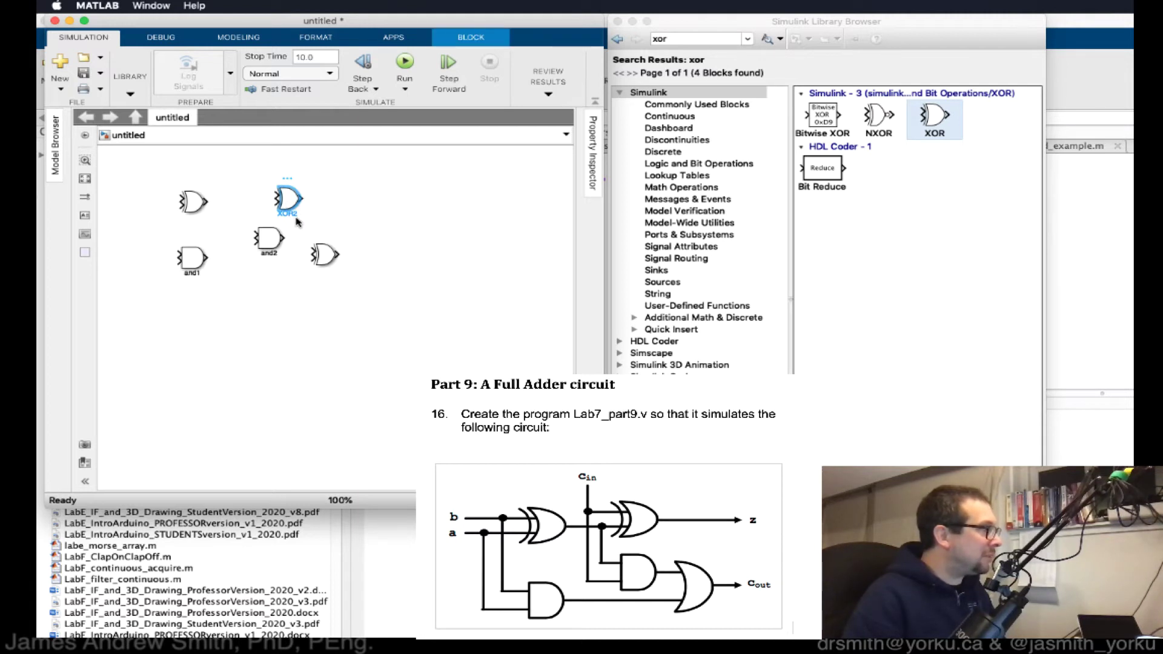
pyautogui.click(326, 257)
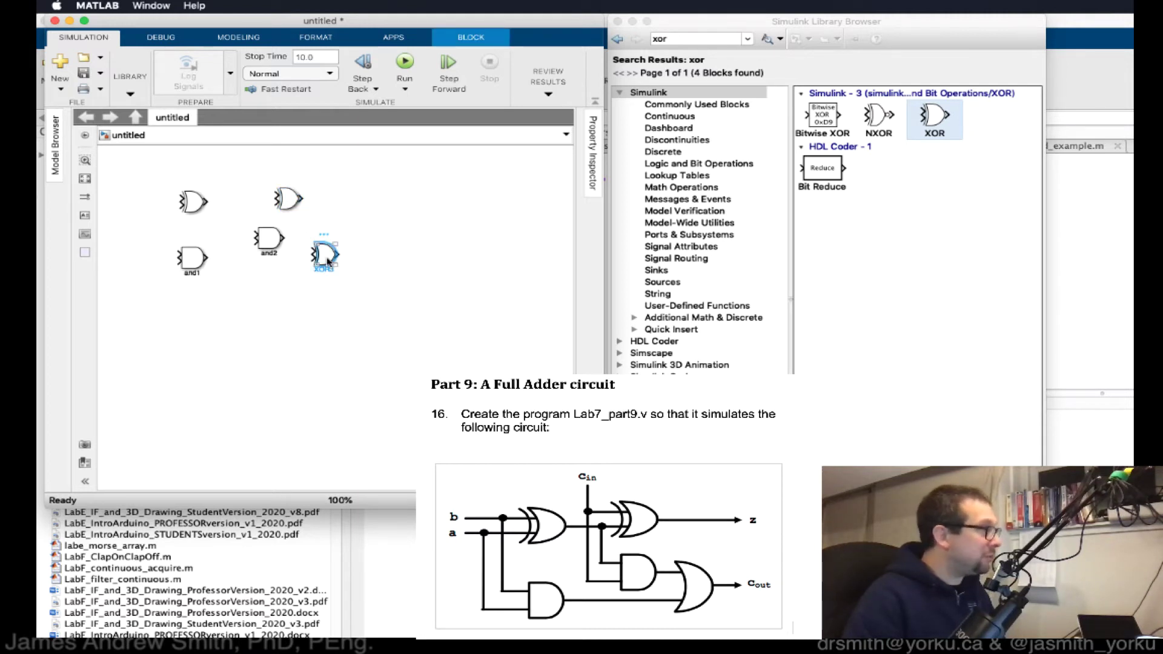
pyautogui.doubleClick(327, 259)
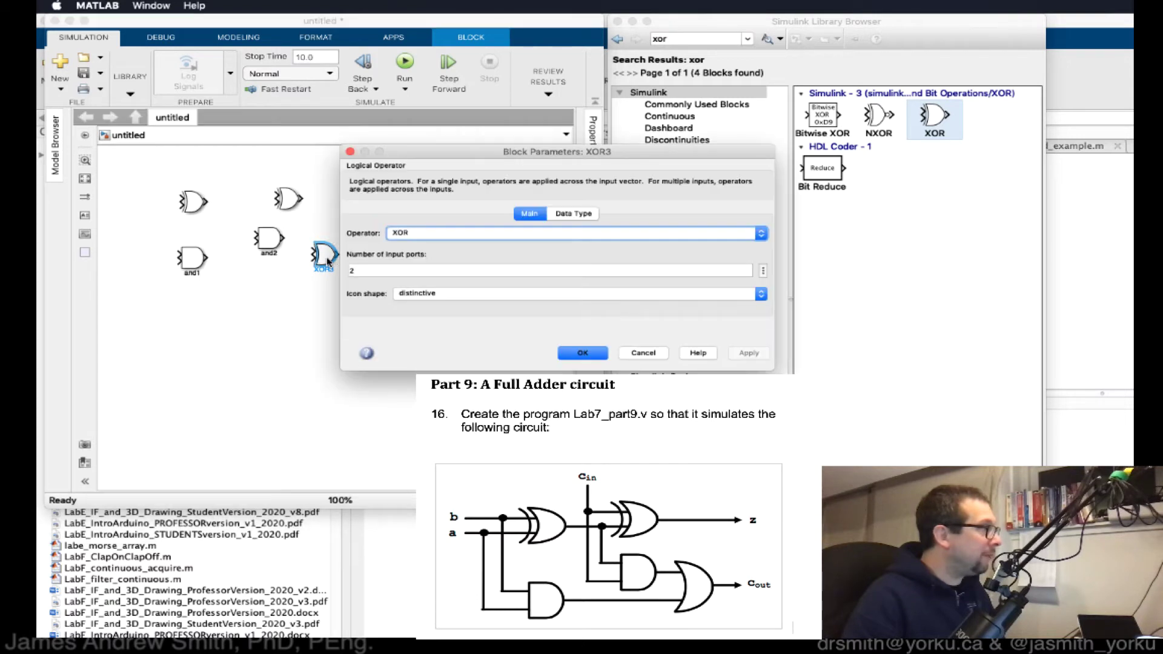
pyautogui.click(402, 234)
pyautogui.click(398, 205)
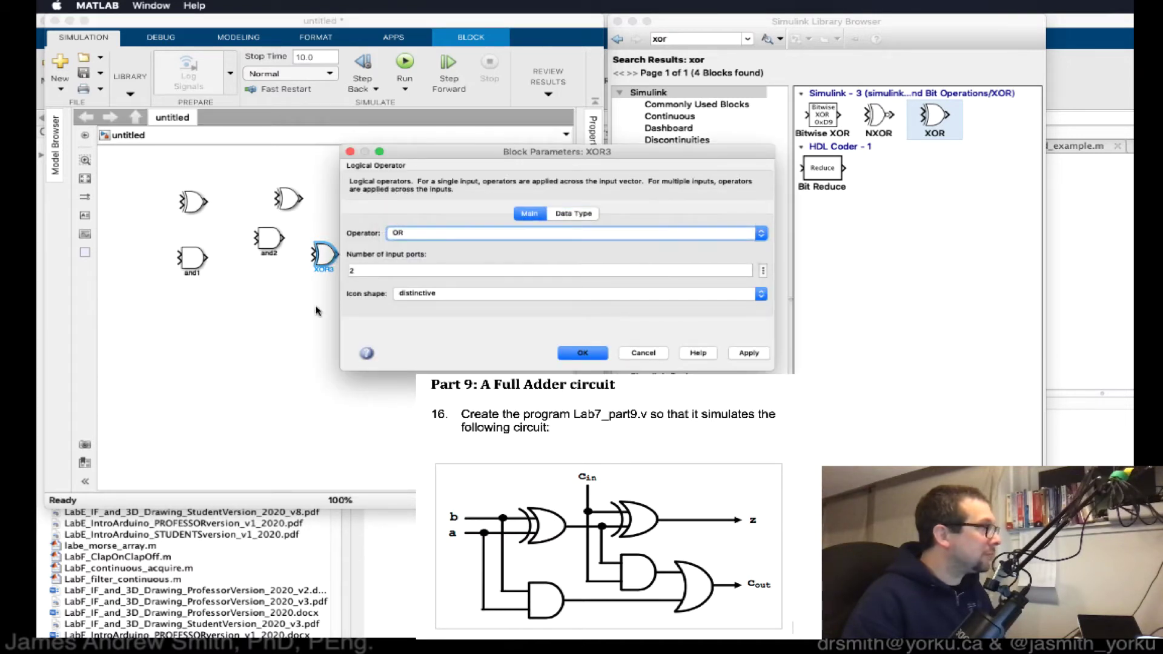
pyautogui.click(582, 354)
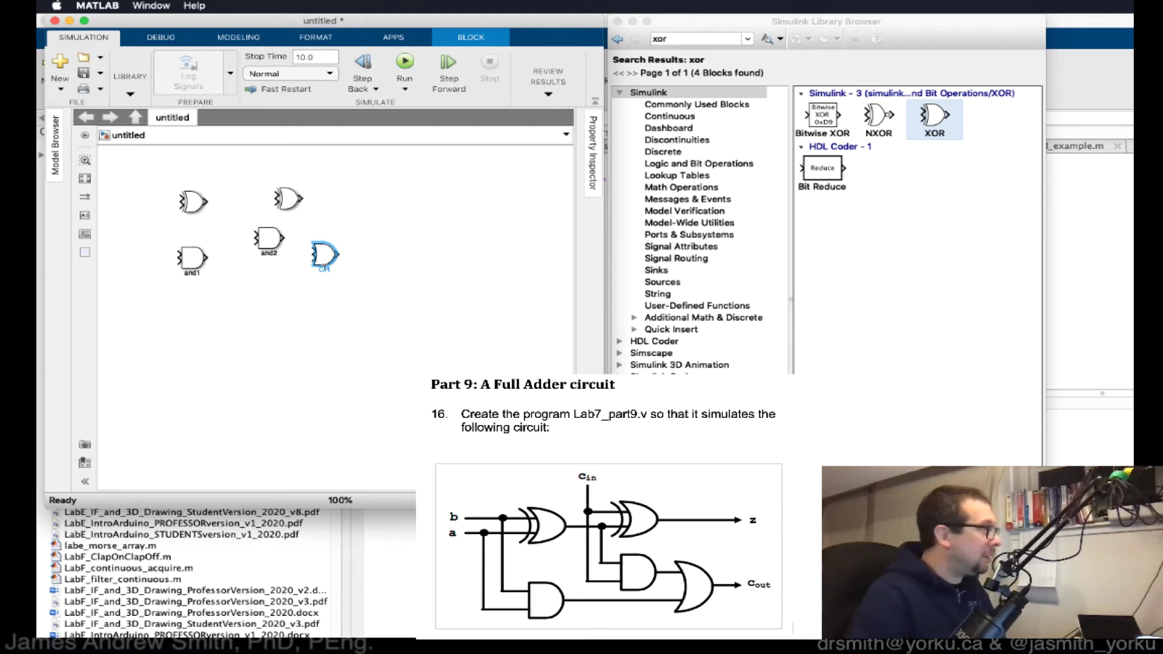
pyautogui.click(383, 315)
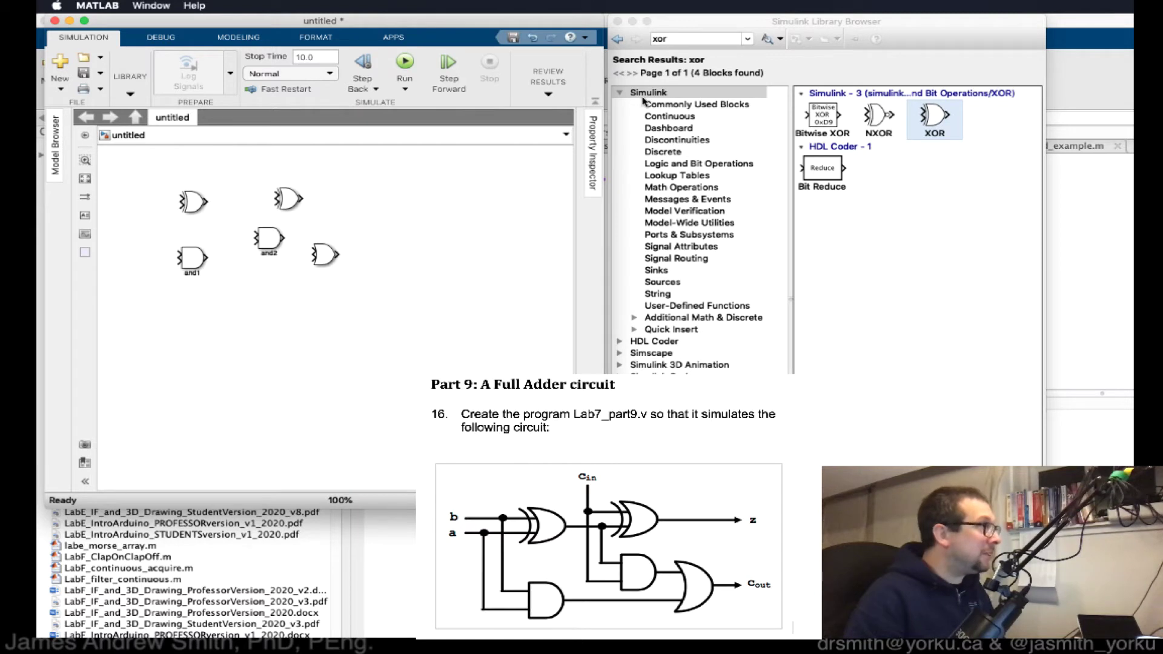
# - Drag a Constant block from Commonly Used Blocks left of the first gate and name it a
pyautogui.click(663, 40)
pyautogui.click(683, 106)
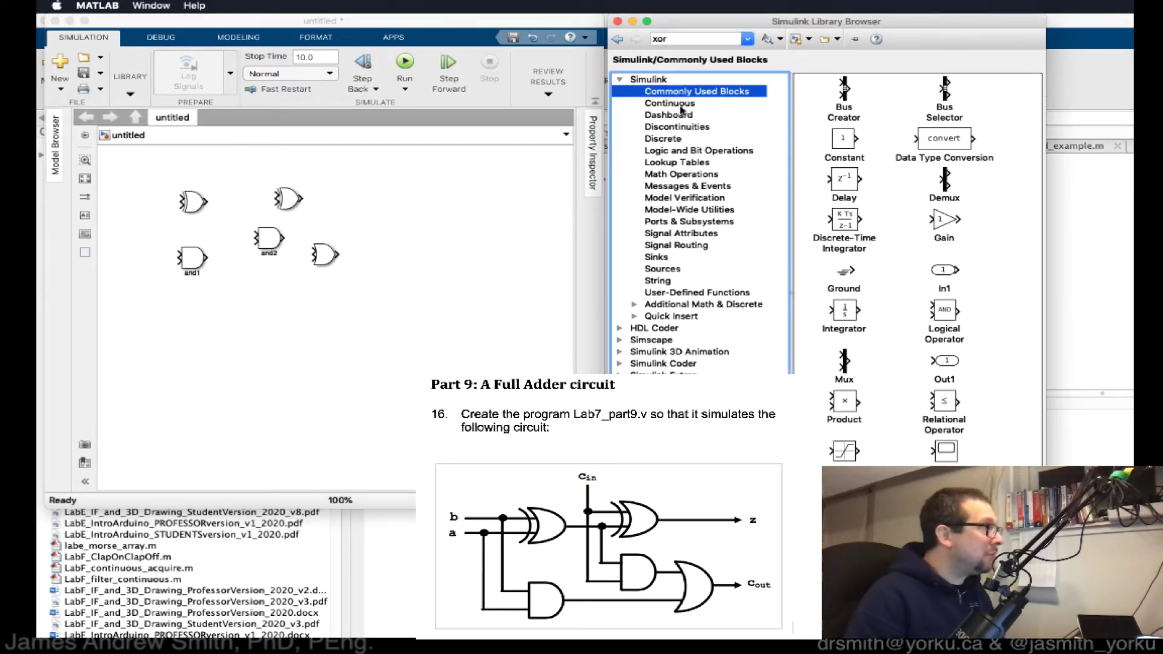
pyautogui.moveTo(843, 145); pyautogui.dragTo(129, 203)
pyautogui.hscroll(-3, 148, 273)
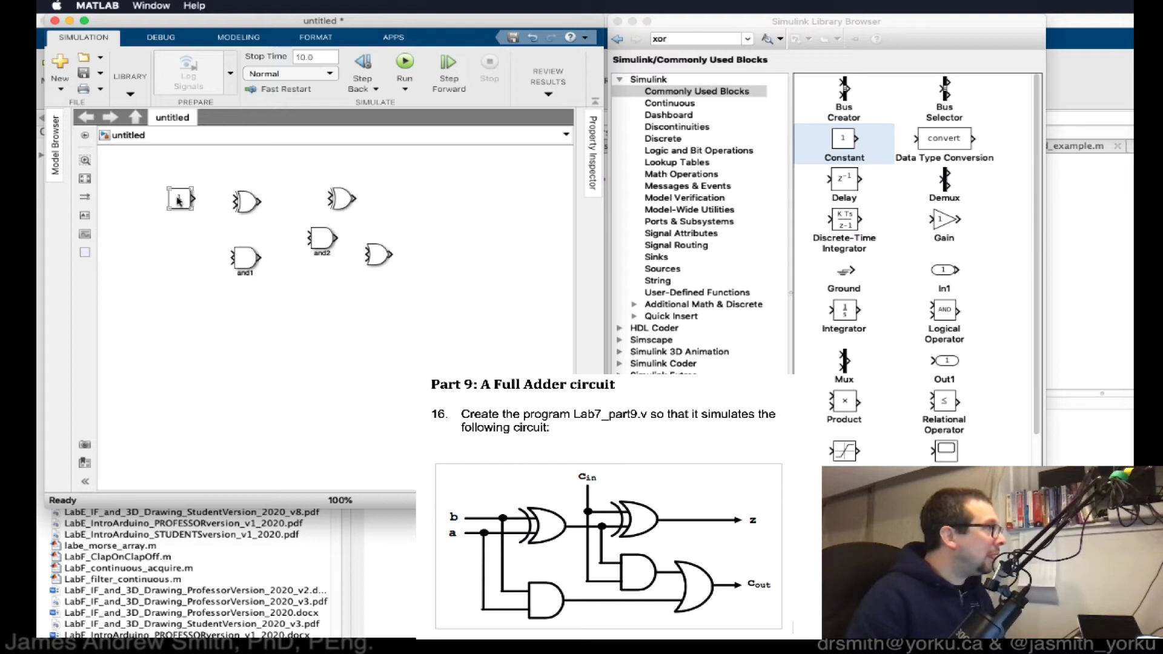
pyautogui.click(180, 210)
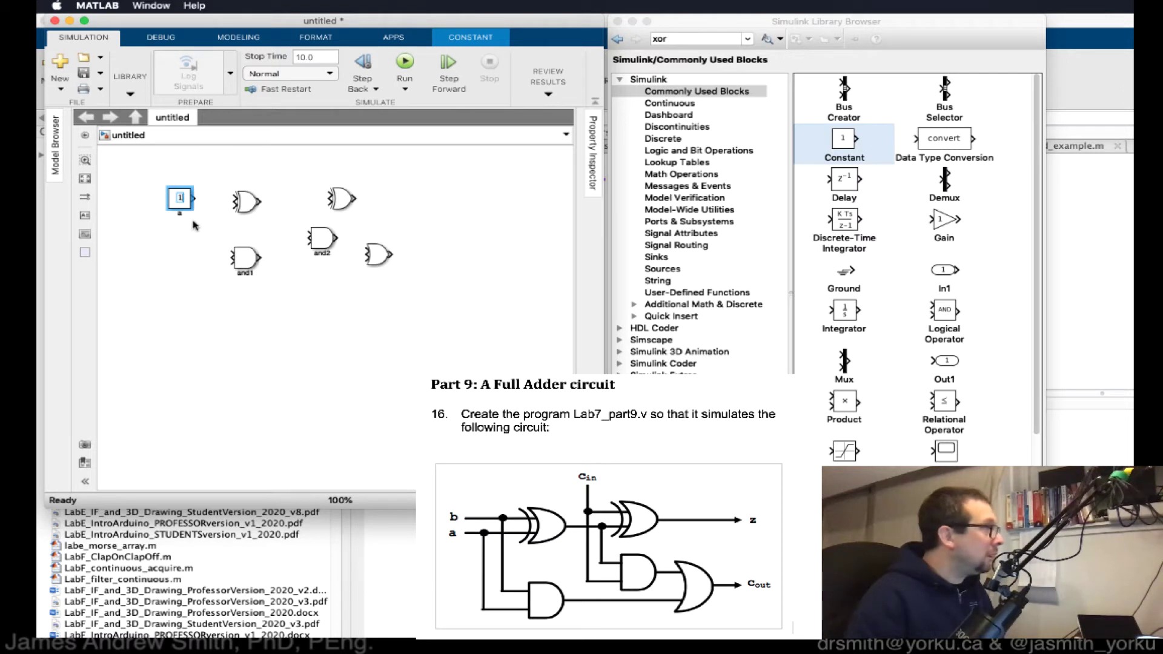
pyautogui.click(181, 199)
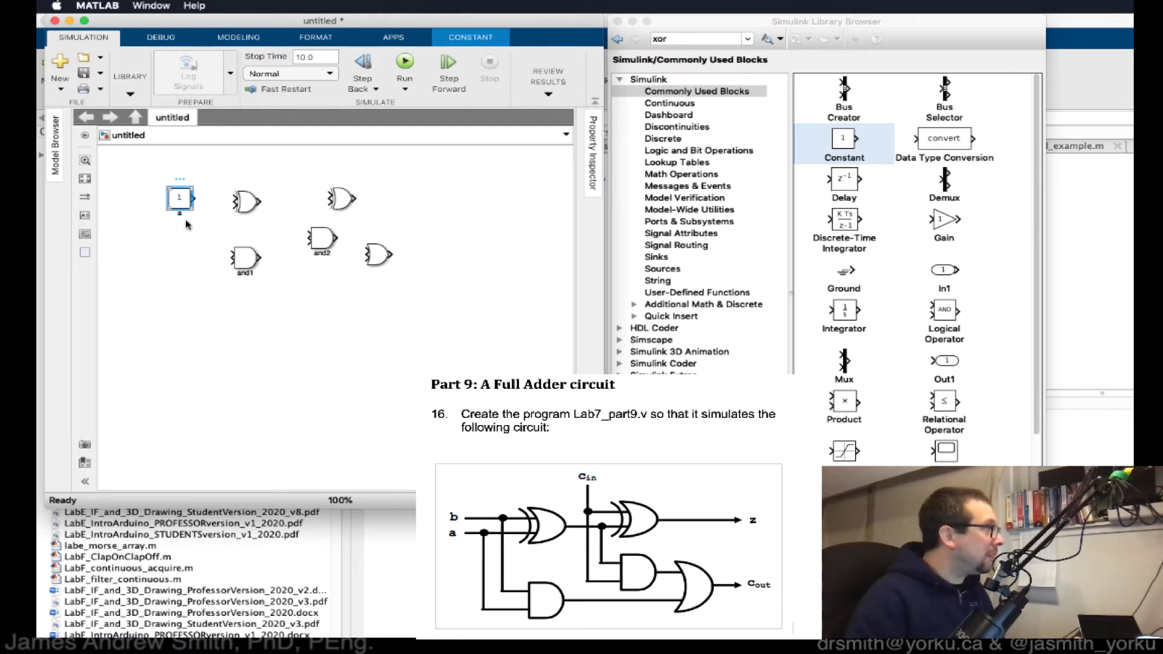
# - Duplicate the Constant block as b below a and c above the upper XOR
pyautogui.moveTo(187, 212); pyautogui.dragTo(180, 238)
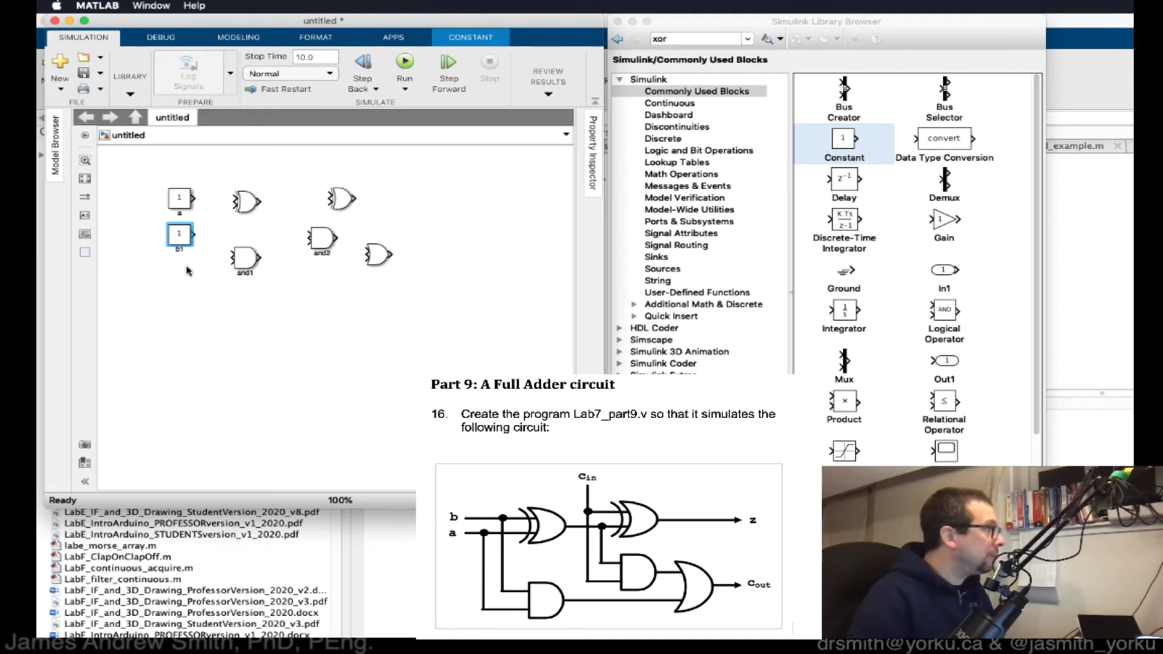
pyautogui.click(204, 312)
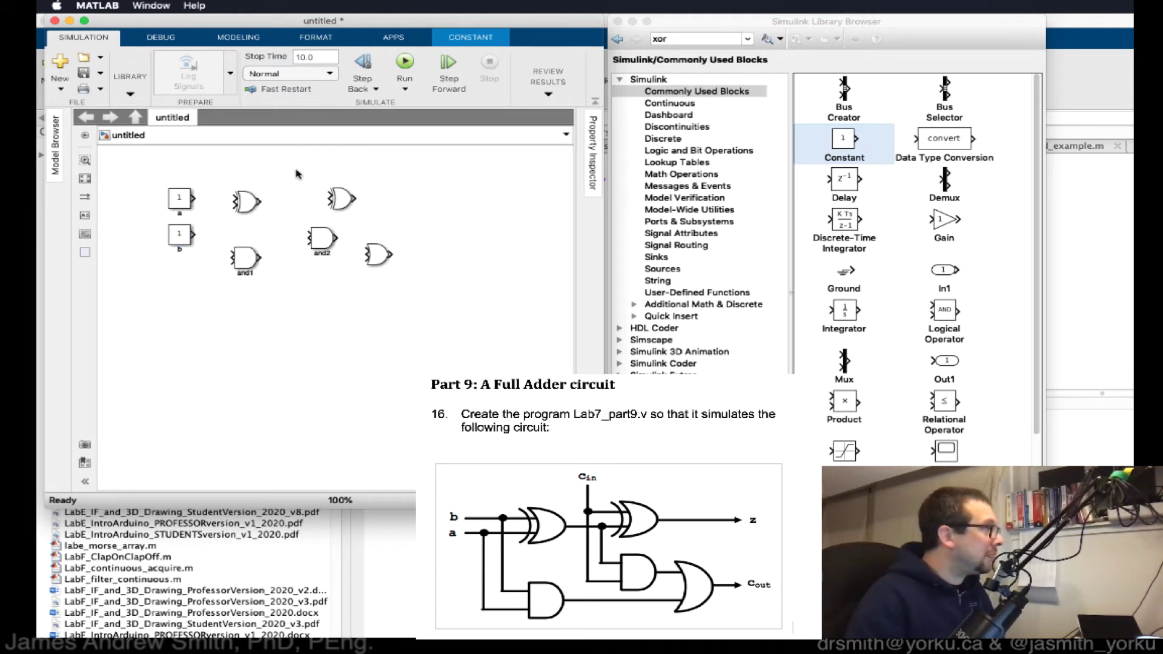
pyautogui.press('super+v')
pyautogui.moveTo(309, 193); pyautogui.dragTo(295, 176)
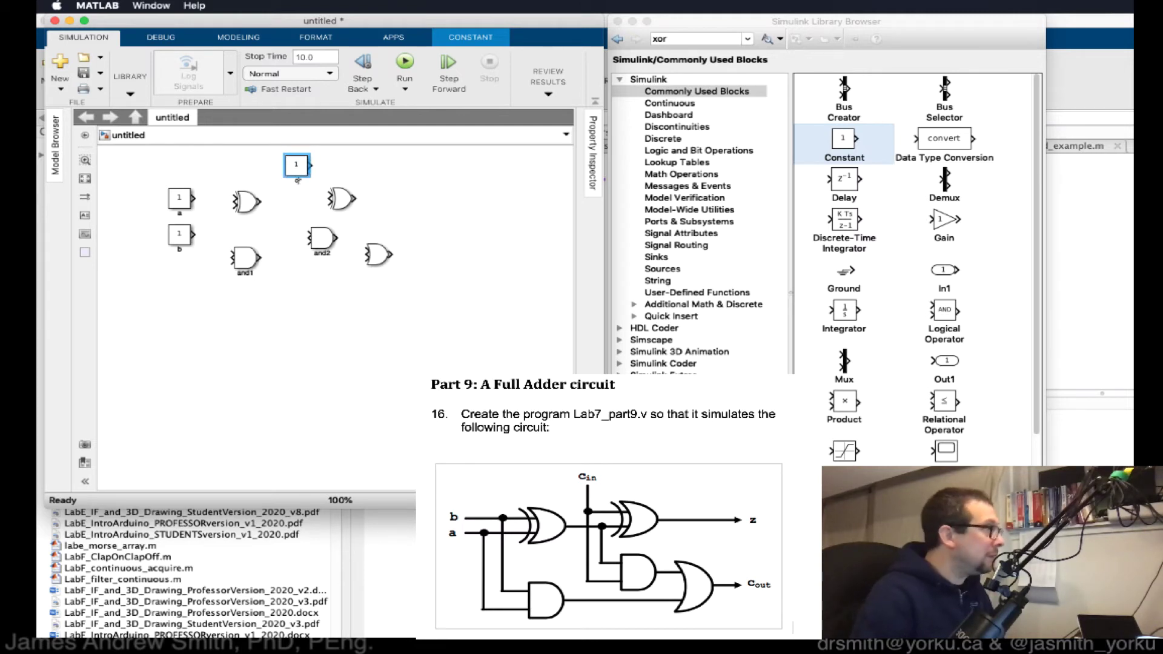
pyautogui.click(477, 213)
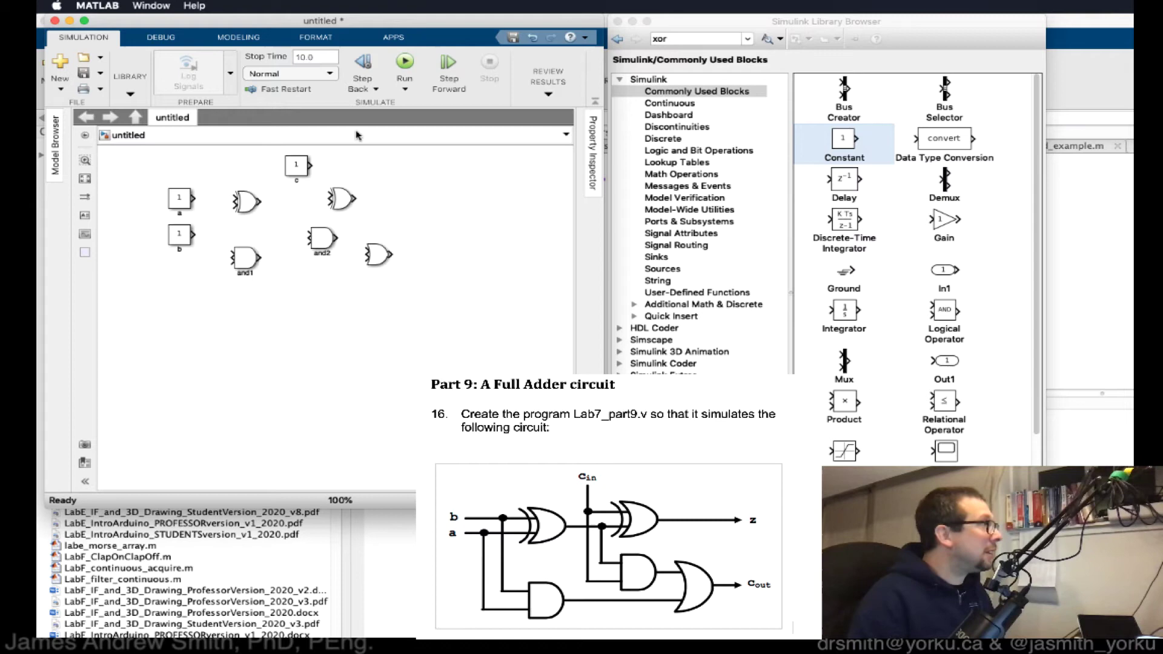
# - Find the Display block under Sinks and place it right of the gates
pyautogui.click(713, 36)
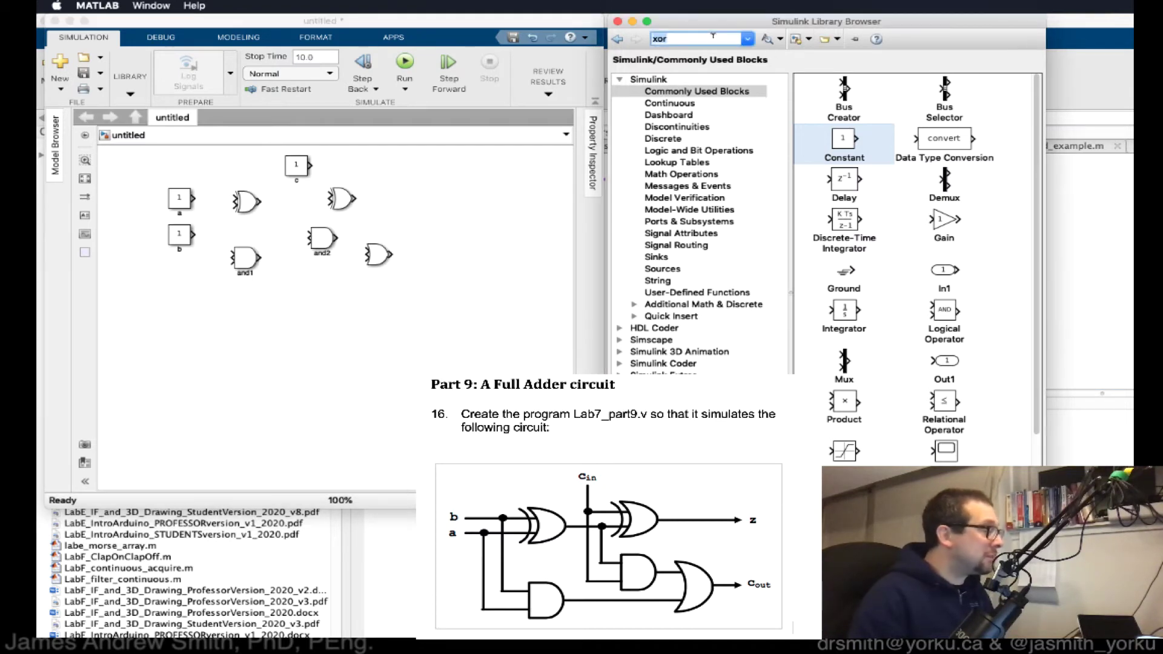
pyautogui.press('Return')
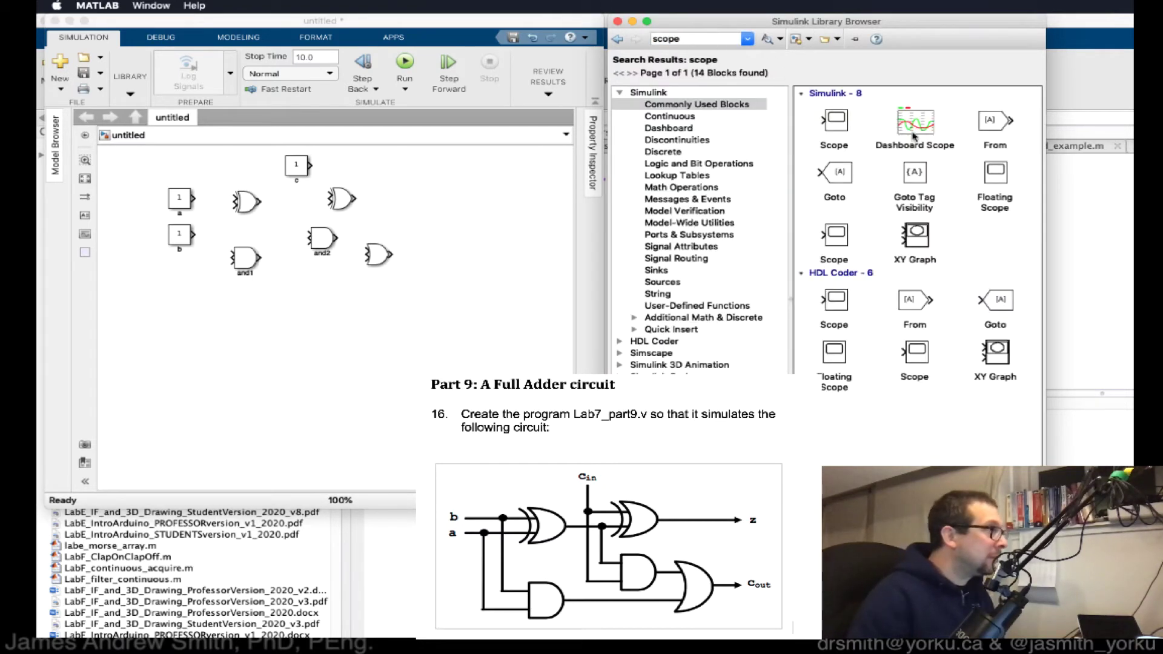
pyautogui.click(833, 129)
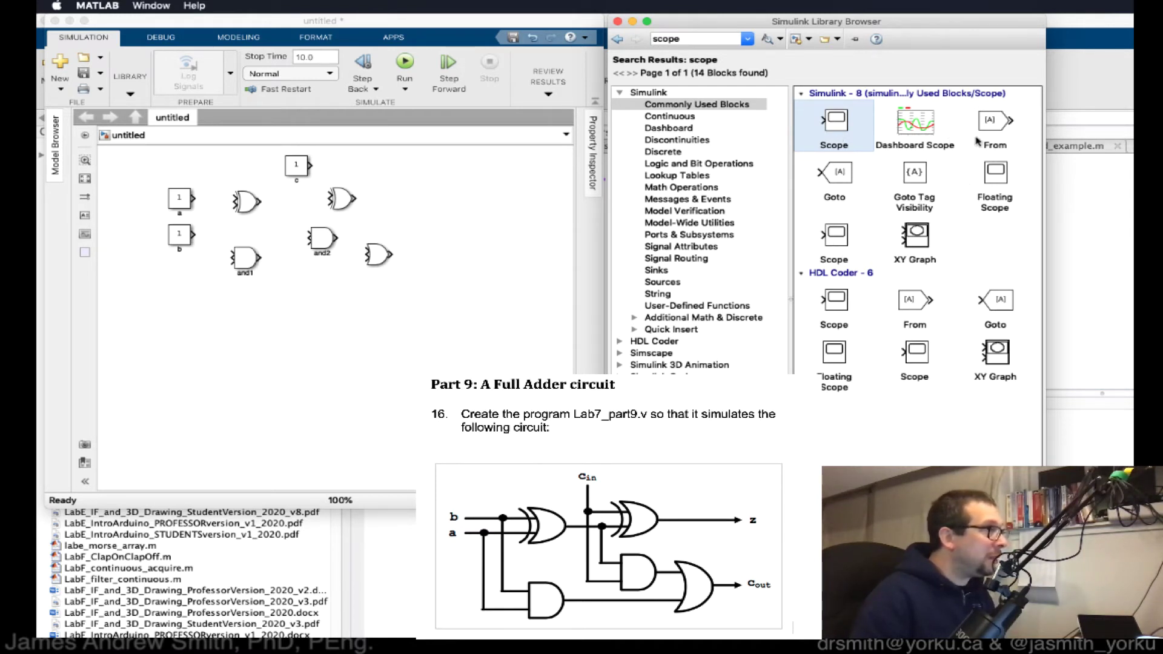
pyautogui.click(704, 37)
pyautogui.doubleClick(705, 37)
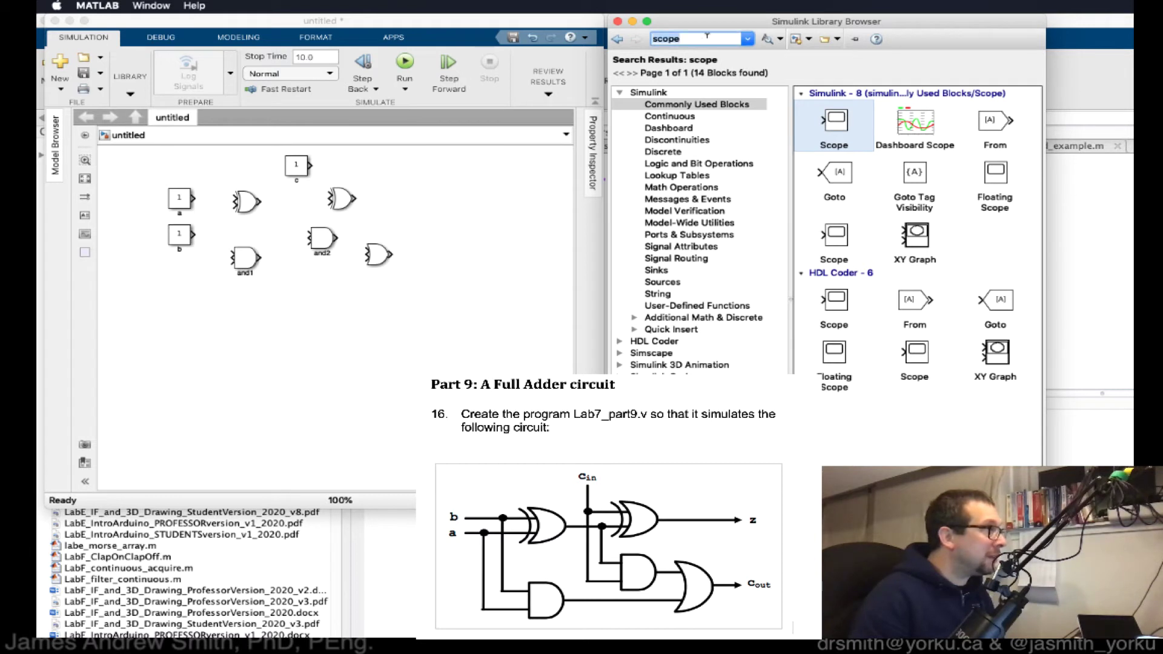
pyautogui.write('display')
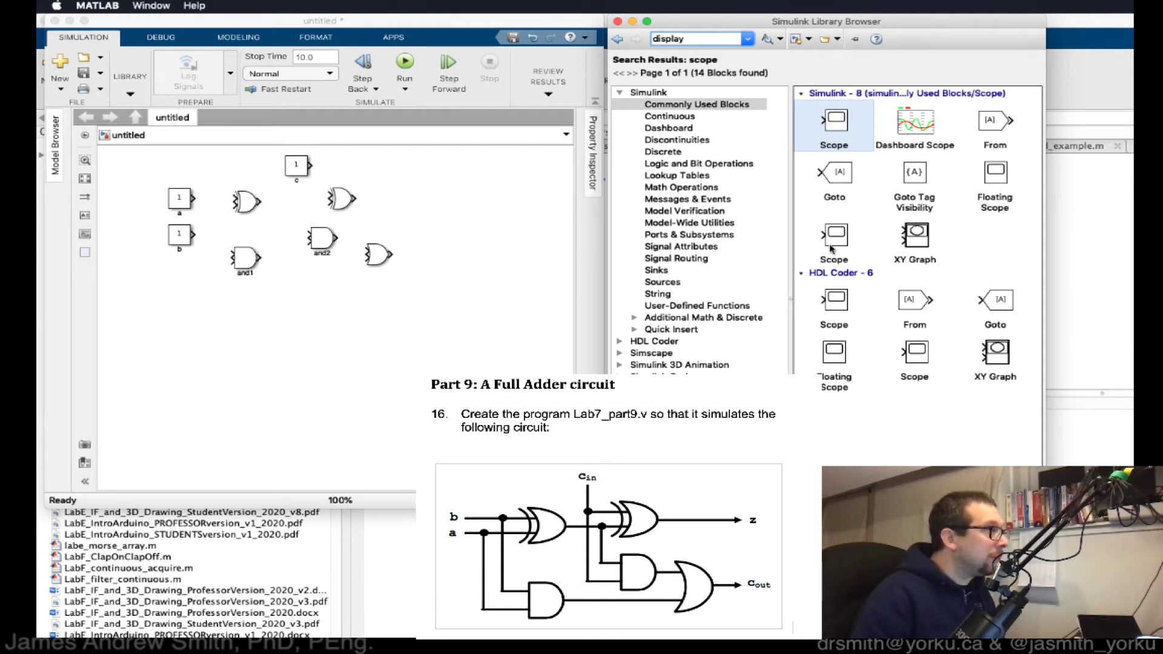
pyautogui.click(660, 271)
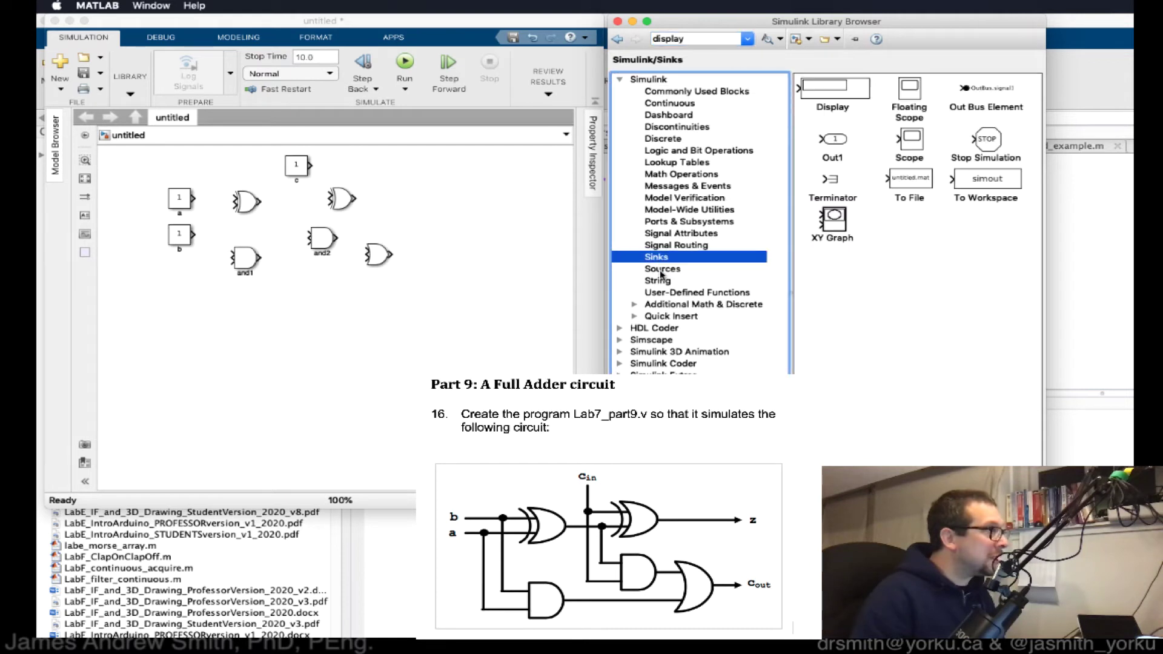
pyautogui.click(868, 90)
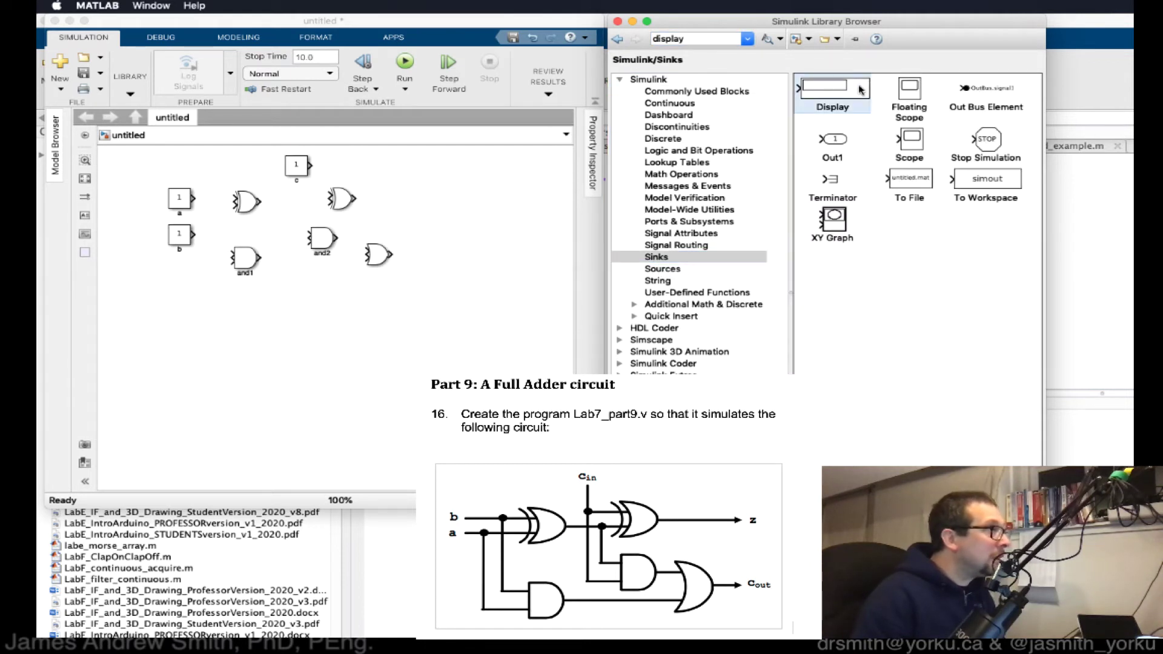
pyautogui.moveTo(853, 96); pyautogui.dragTo(501, 206)
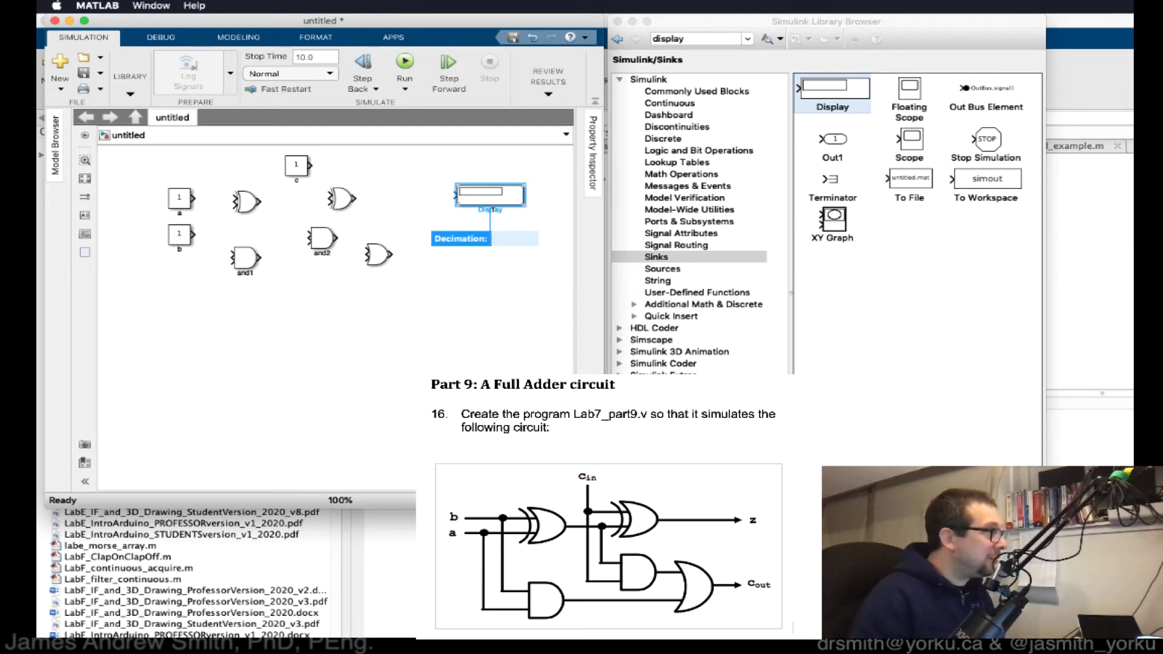
# - Name the Display block display_z and copy it below as display_cout
pyautogui.doubleClick(490, 209)
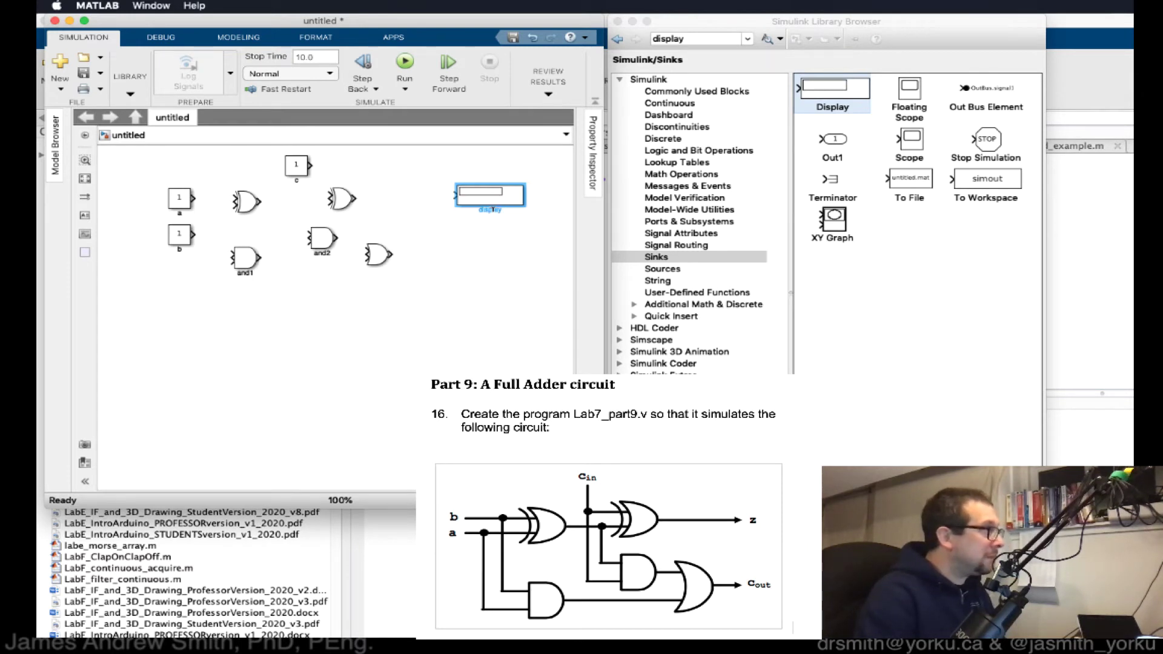
pyautogui.click(489, 266)
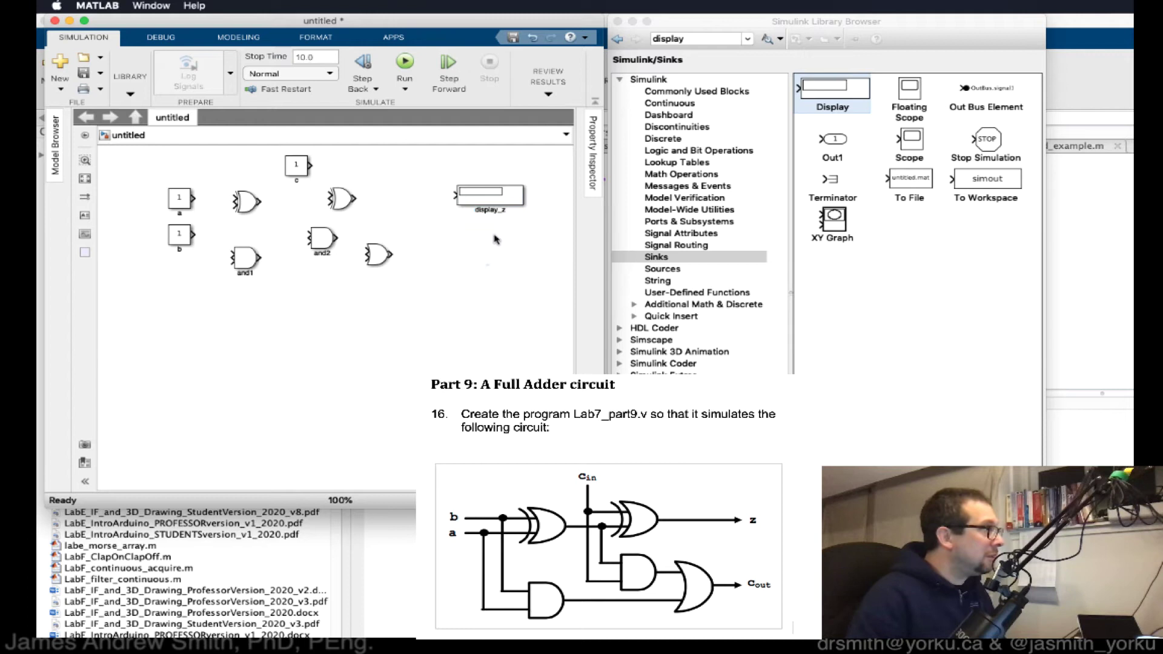
pyautogui.click(492, 201)
pyautogui.moveTo(492, 201); pyautogui.dragTo(479, 264)
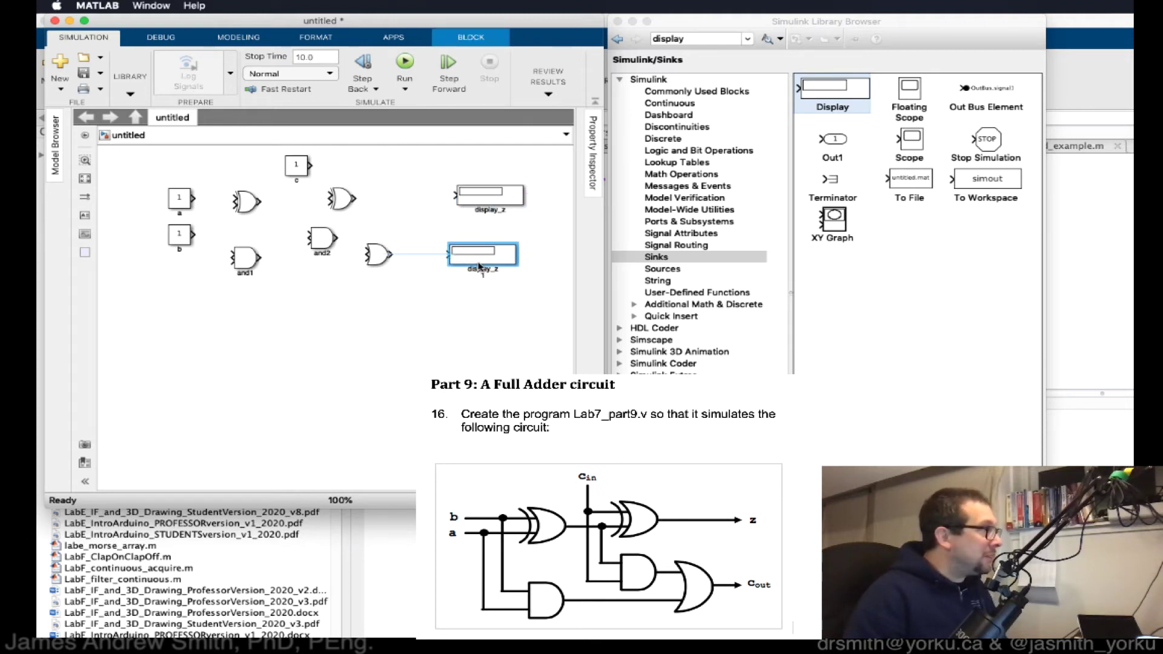
pyautogui.click(481, 269)
pyautogui.press('BackSpace')
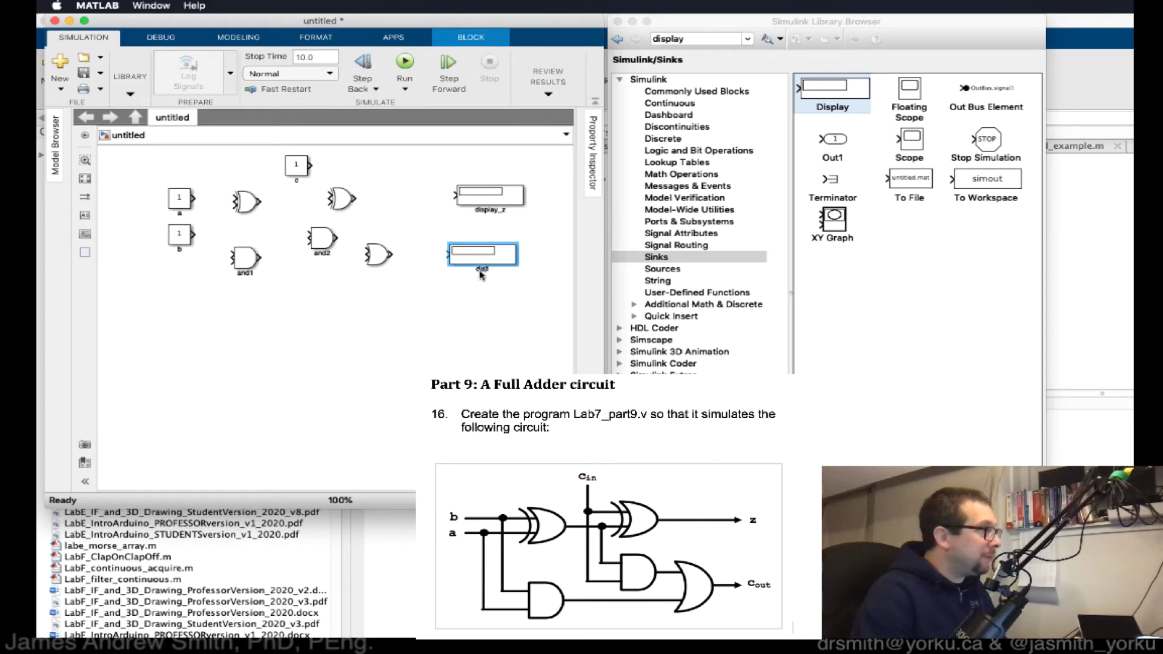
pyautogui.write('cout')
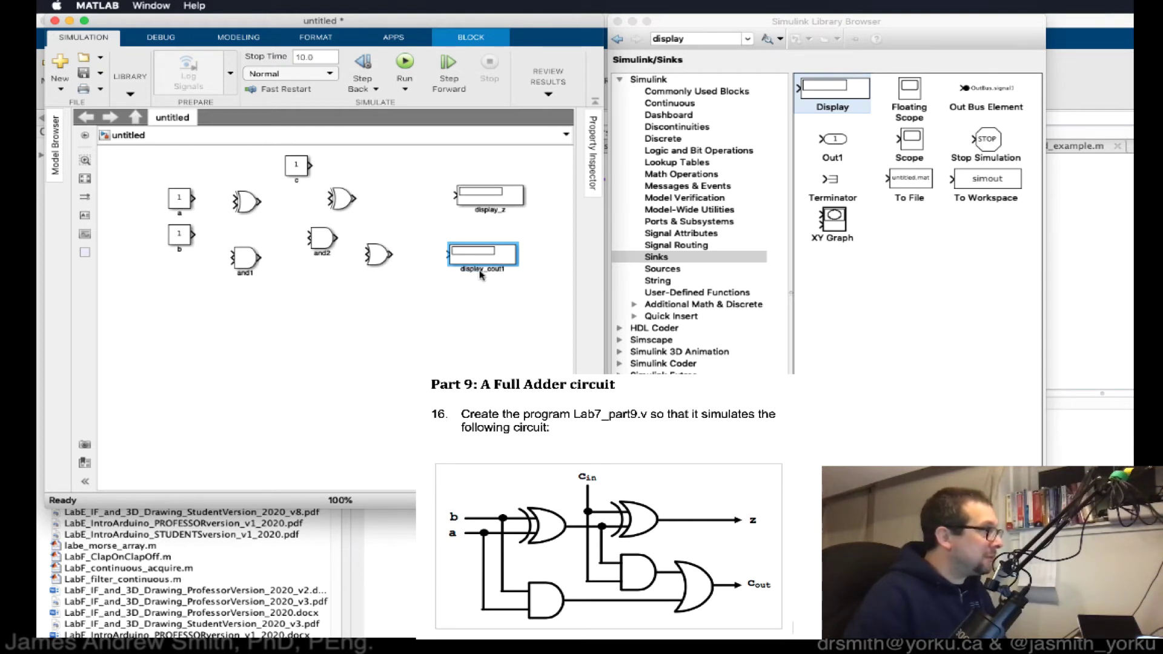
pyautogui.press('Delete')
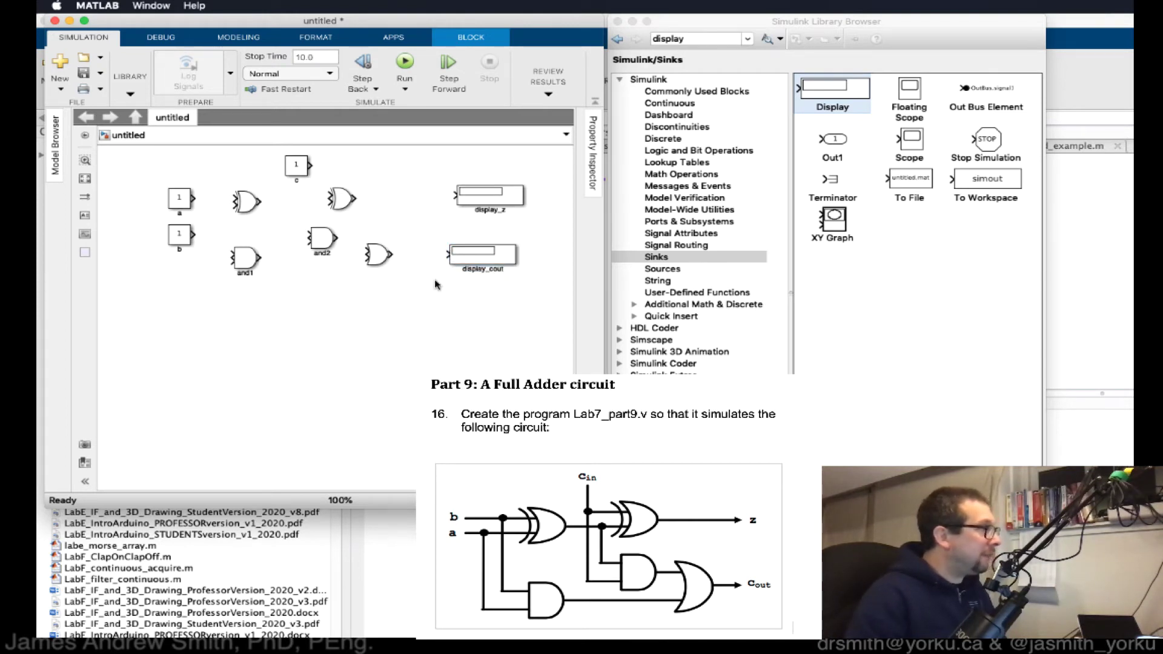
# - Wire the OR and upper XOR outputs to the displays, labelling the lines cout and z
pyautogui.moveTo(391, 254); pyautogui.dragTo(448, 254)
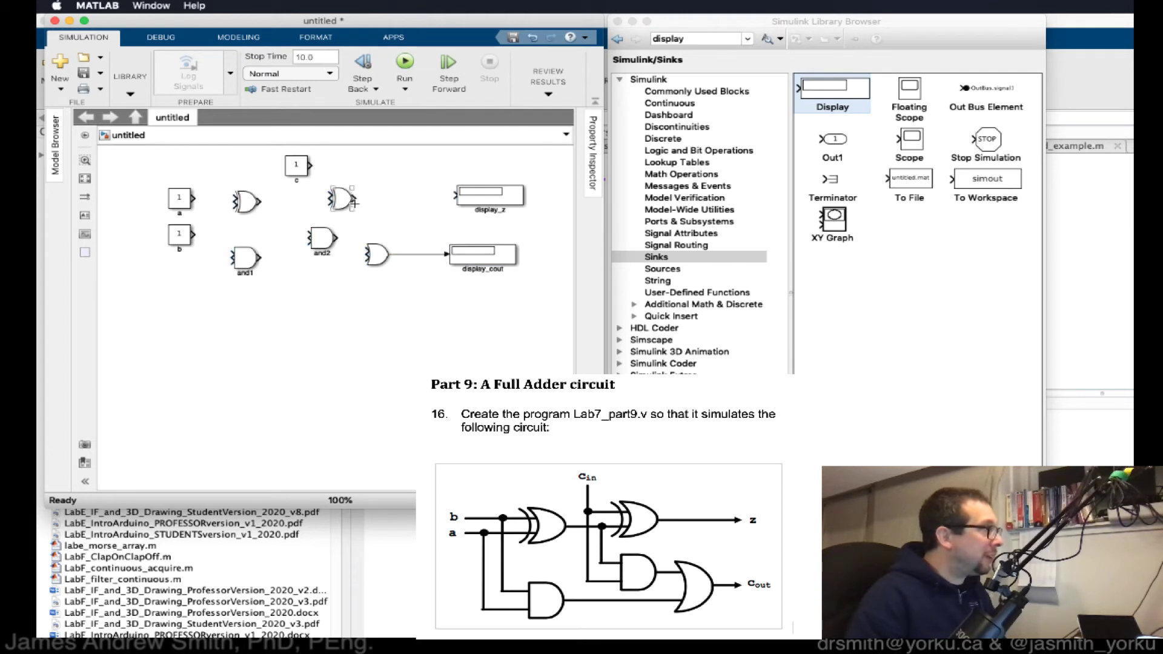
pyautogui.moveTo(356, 198); pyautogui.dragTo(458, 196)
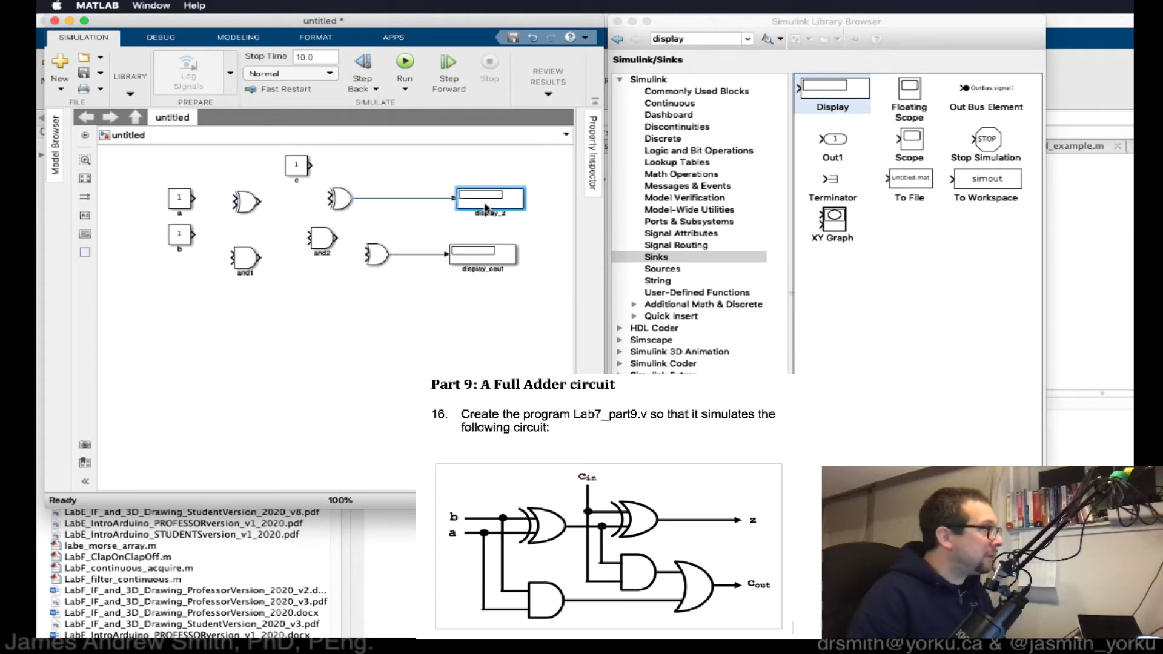
pyautogui.click(427, 200)
pyautogui.write('z')
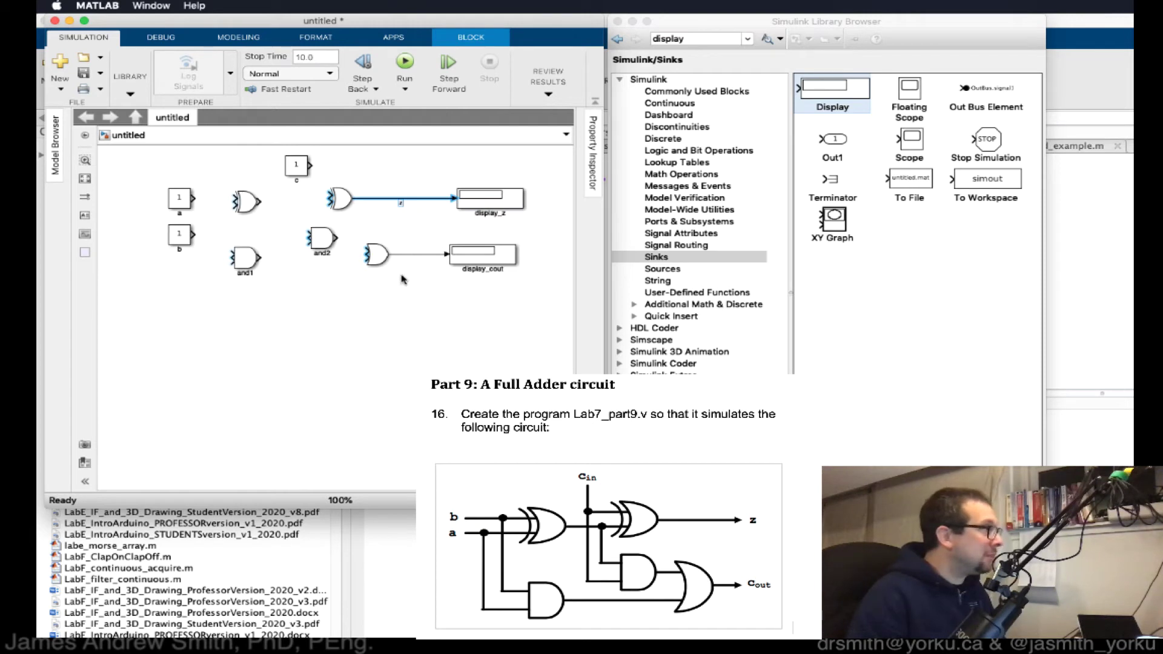
pyautogui.click(411, 255)
pyautogui.doubleClick(412, 257)
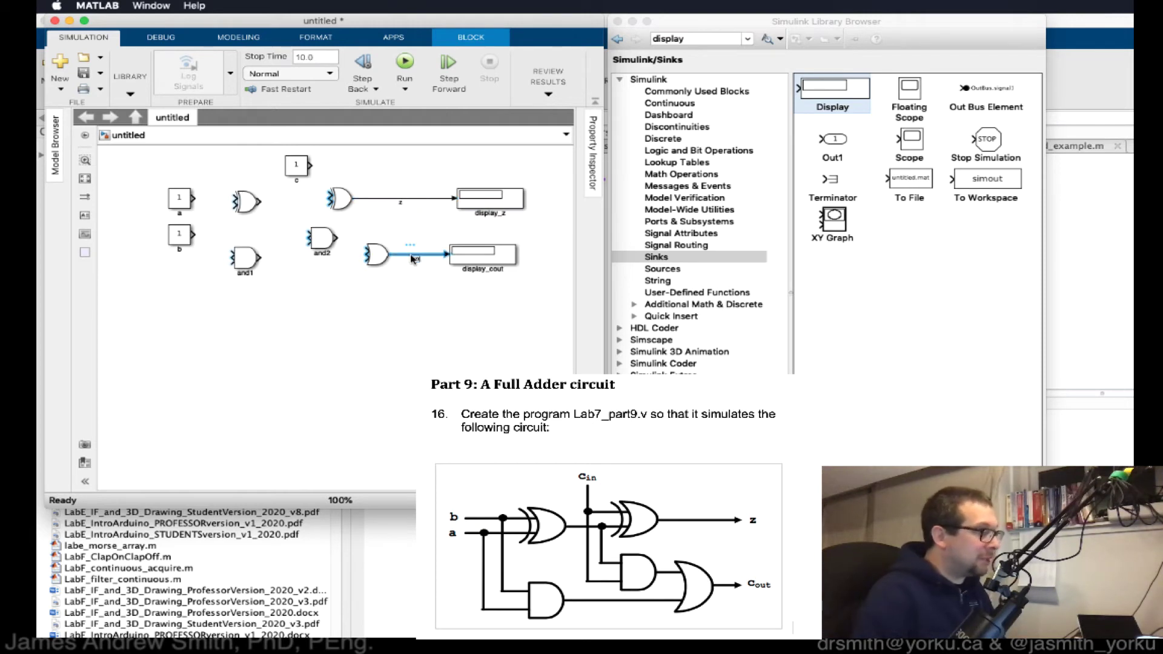
pyautogui.write('cout')
pyautogui.click(431, 307)
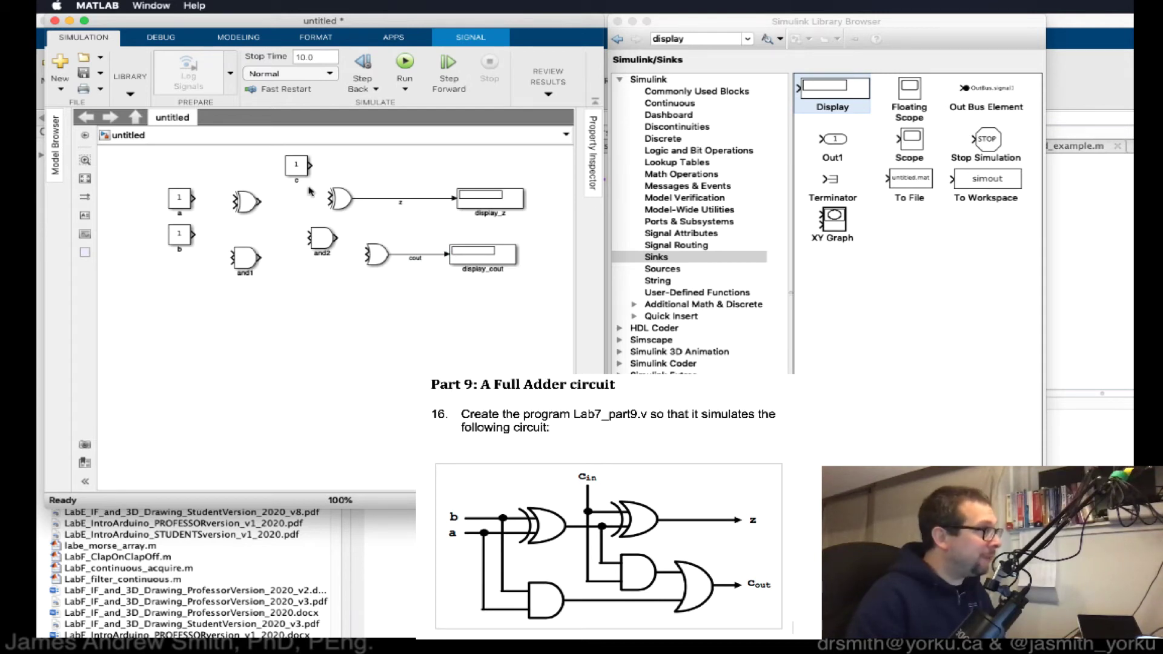
# - Connect inputs a and b to the first XOR gate and branch both into and1
pyautogui.moveTo(300, 176); pyautogui.dragTo(289, 169)
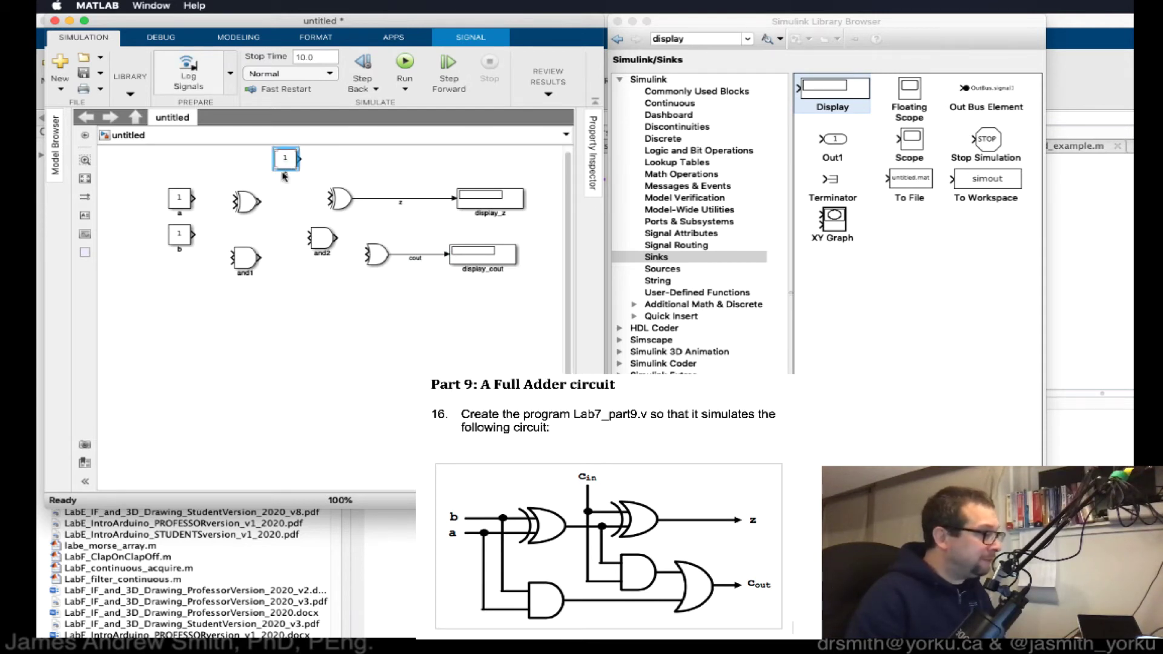
pyautogui.moveTo(186, 208); pyautogui.dragTo(233, 197)
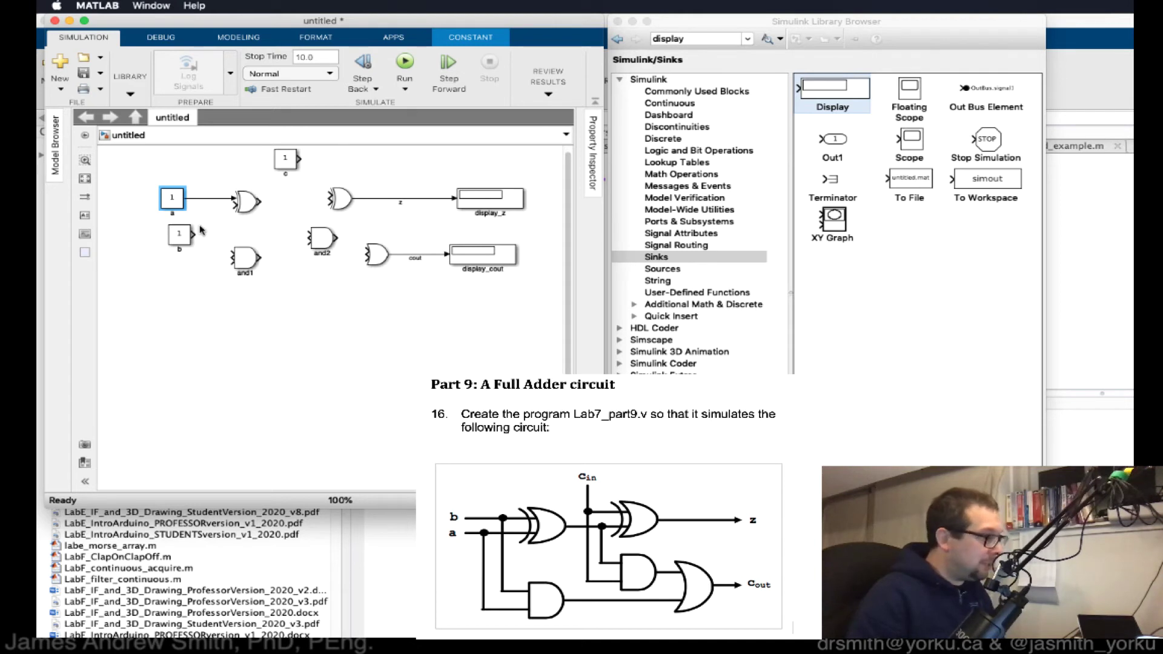
pyautogui.moveTo(193, 234); pyautogui.dragTo(236, 205)
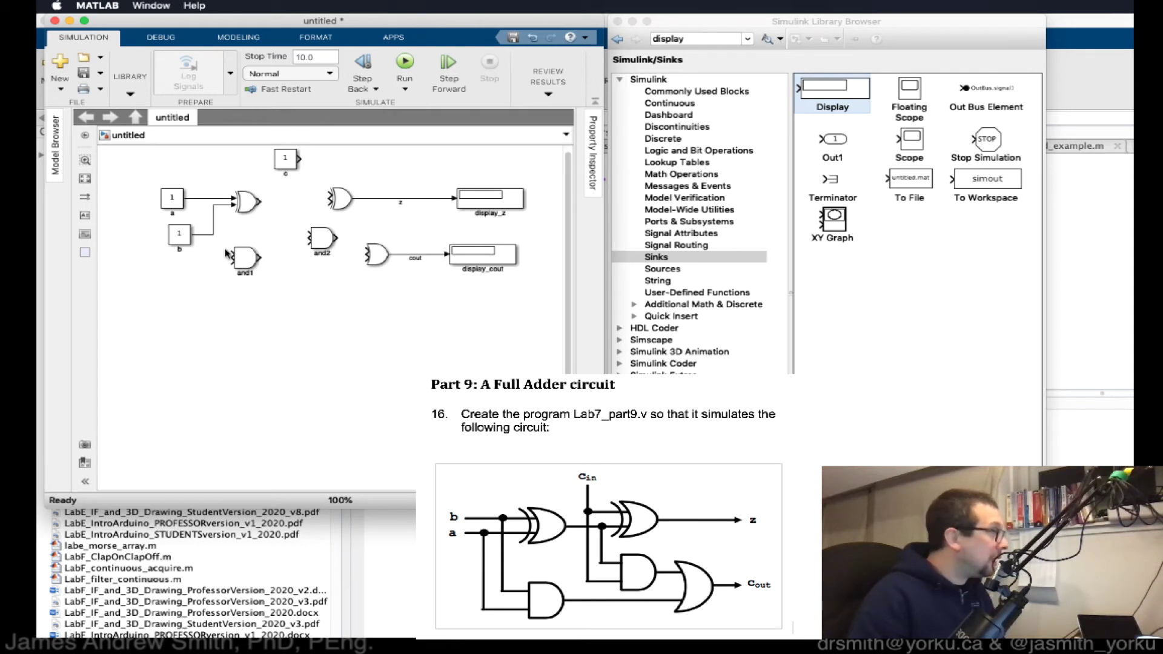
pyautogui.moveTo(229, 251); pyautogui.dragTo(220, 198)
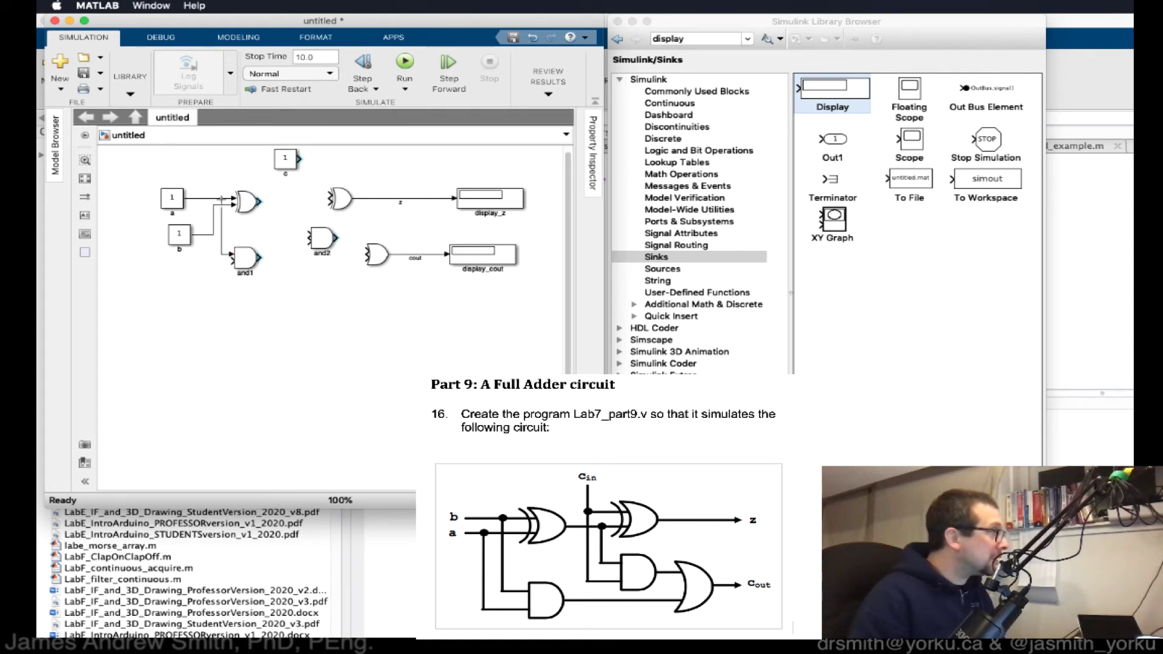
pyautogui.moveTo(231, 262); pyautogui.dragTo(206, 237)
pyautogui.click(256, 201)
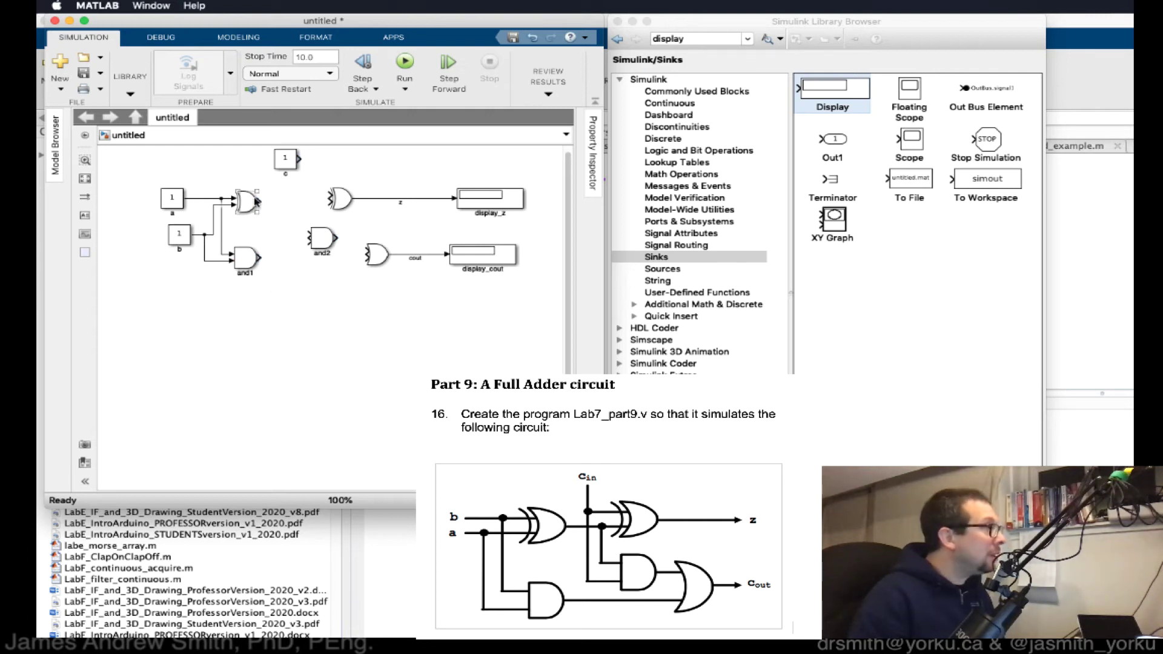
pyautogui.click(197, 199)
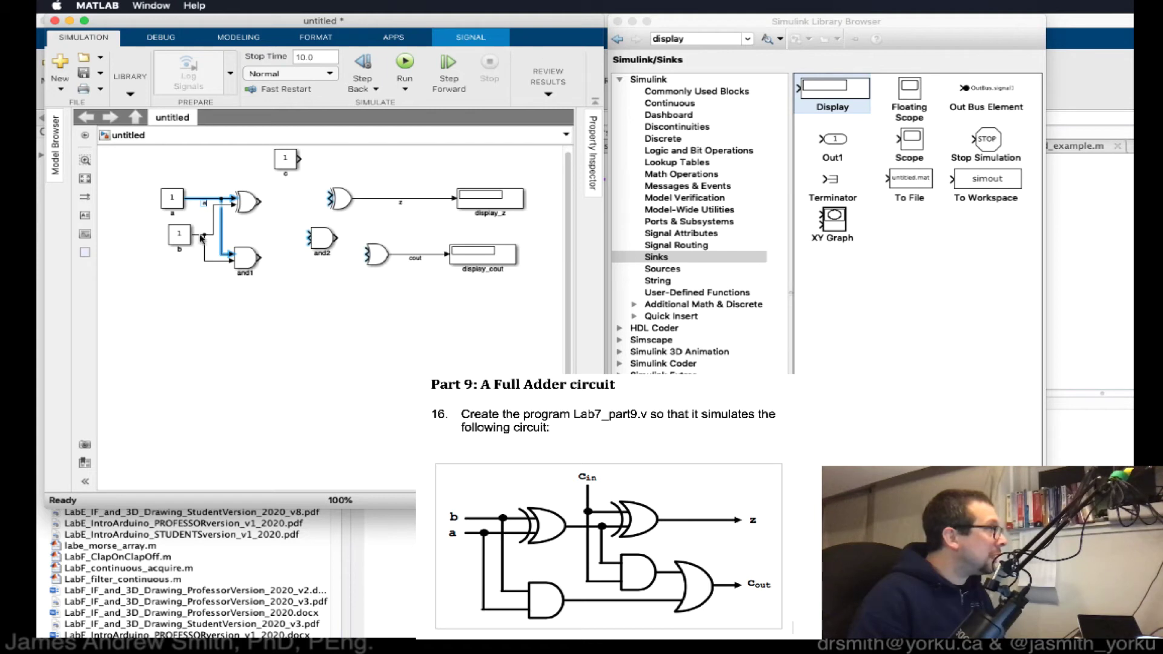
pyautogui.click(207, 259)
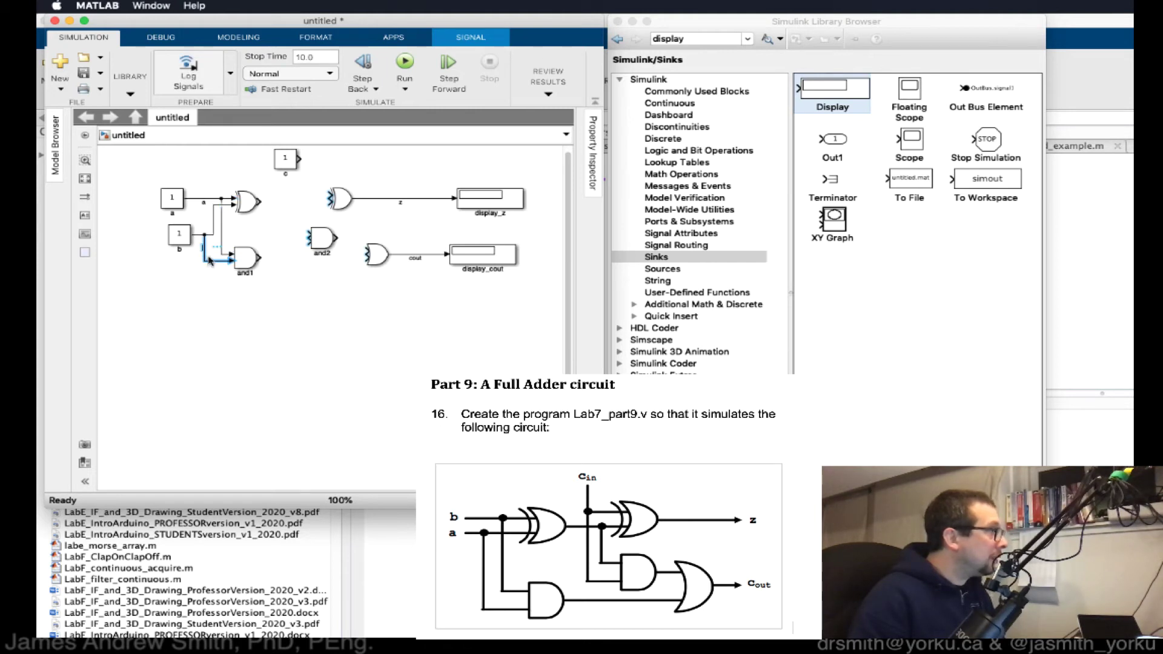
# - Wire the first XOR's output into the second XOR and label it xor1out
pyautogui.click(221, 326)
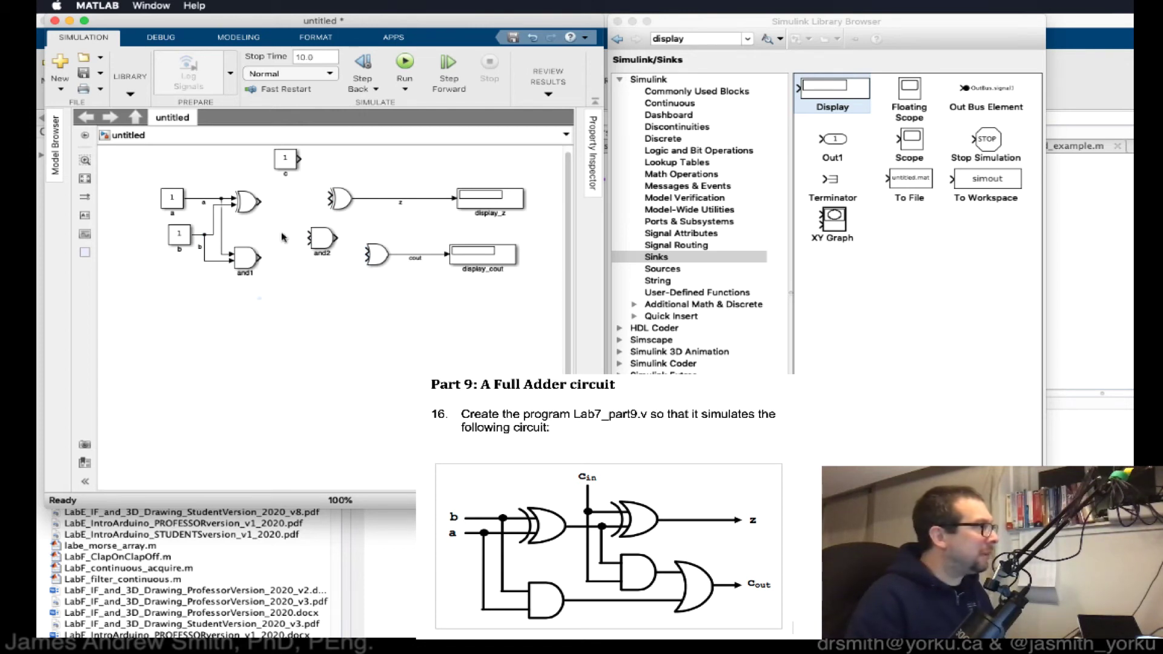
pyautogui.moveTo(262, 202); pyautogui.dragTo(330, 199)
pyautogui.click(293, 206)
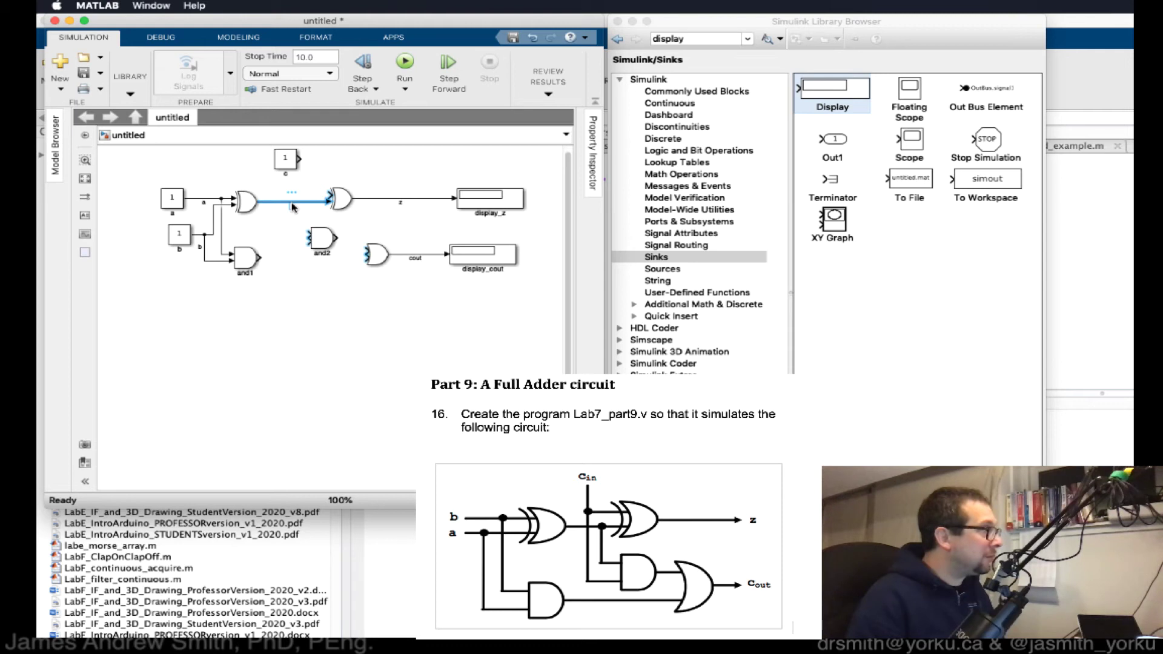
pyautogui.write('xor1out')
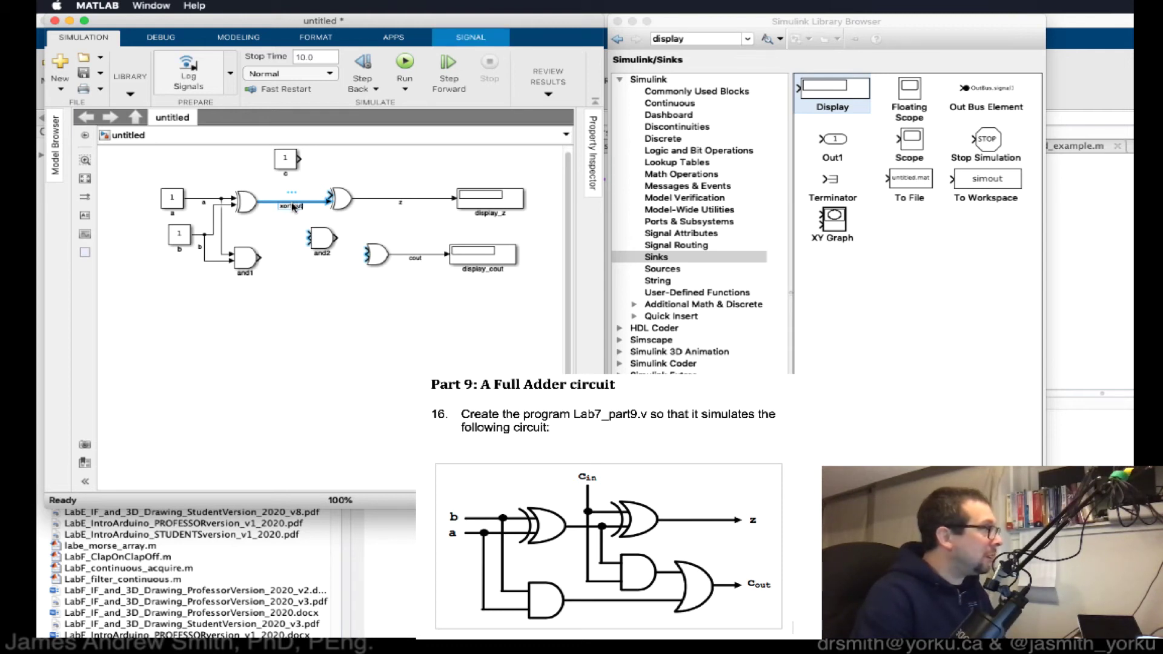
pyautogui.click(269, 267)
# - Label and1's output and1out, and feed xor1out and and1out into and2's inputs
pyautogui.moveTo(269, 262); pyautogui.dragTo(312, 244)
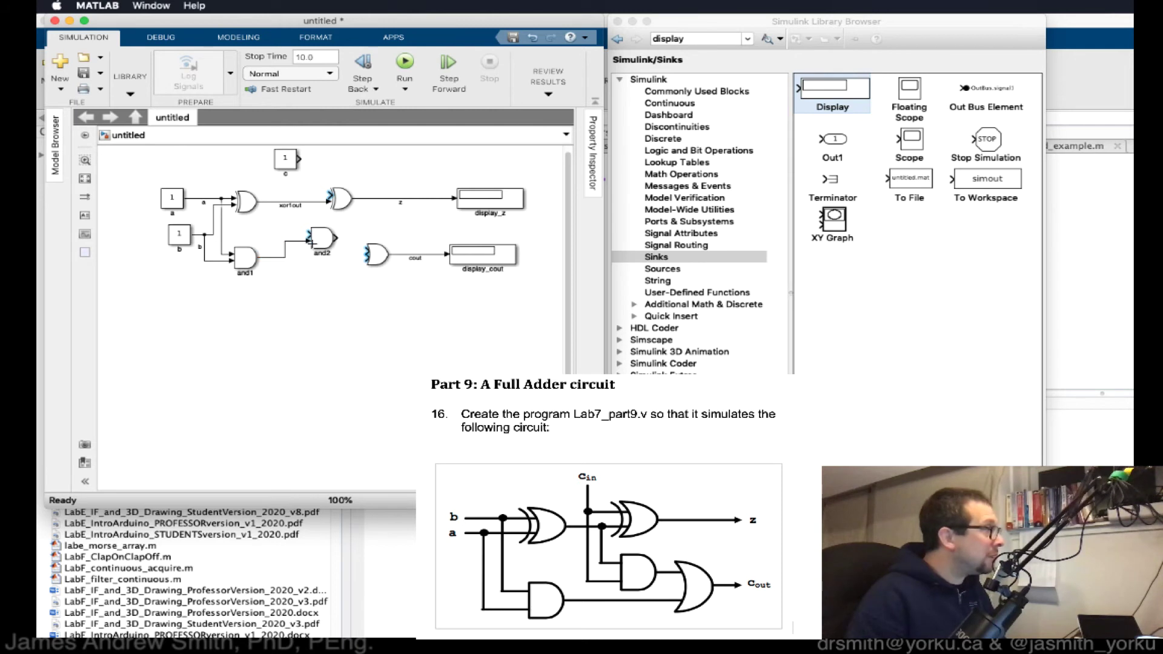
pyautogui.doubleClick(274, 259)
pyautogui.write('and1ou')
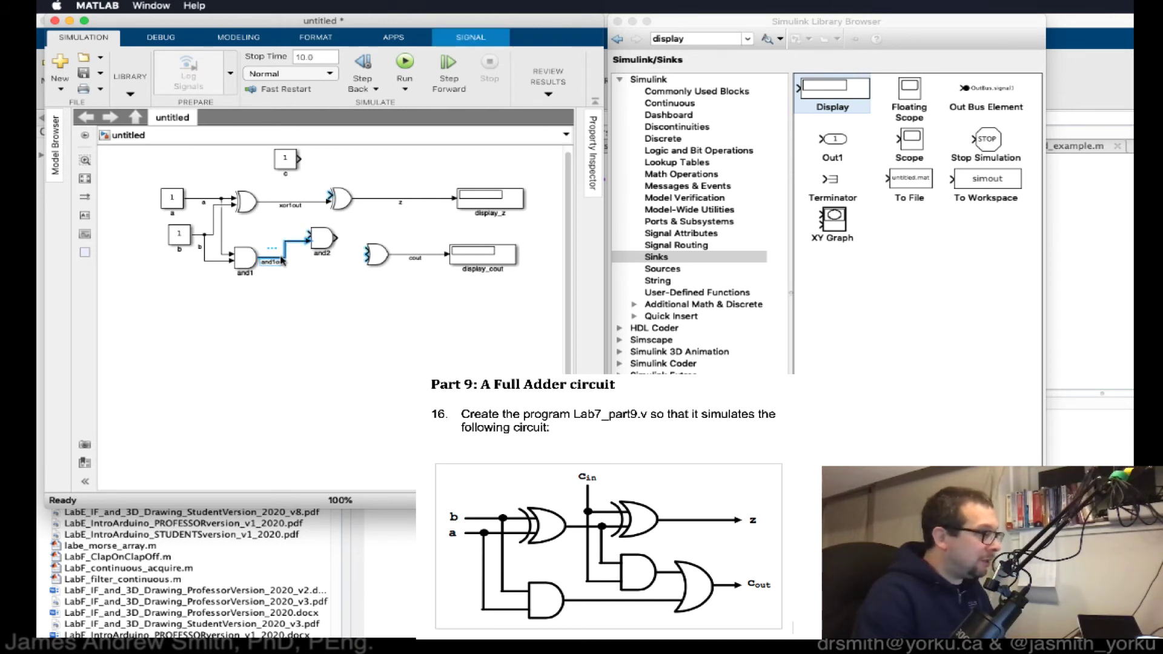
pyautogui.write('t')
pyautogui.click(320, 238)
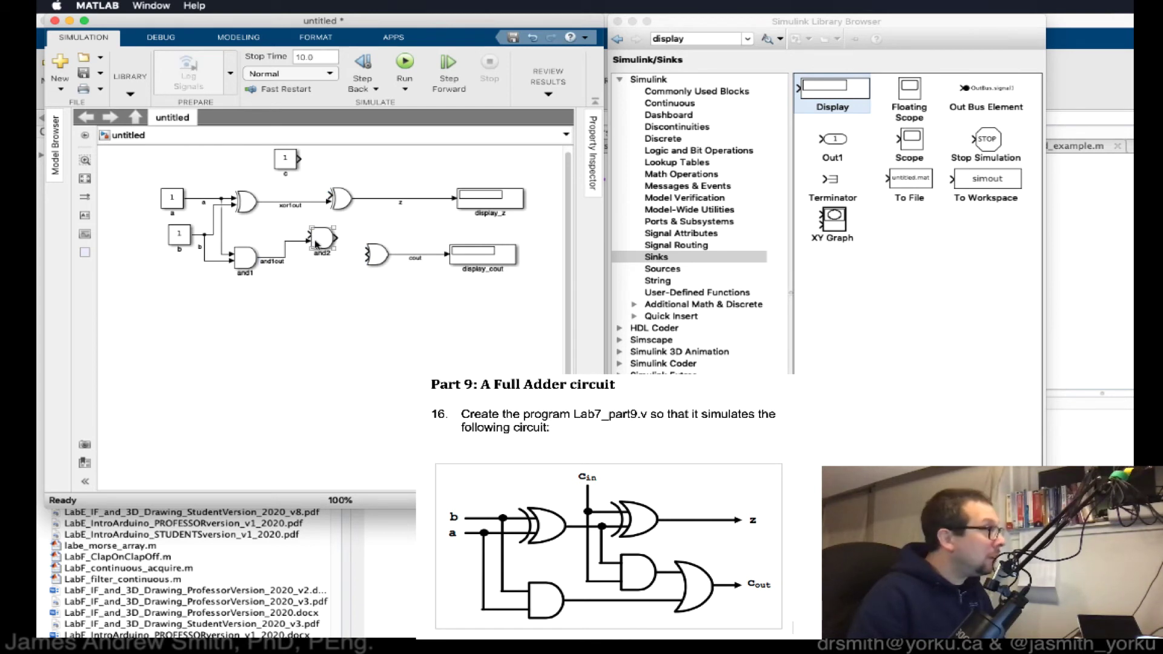
pyautogui.moveTo(311, 235); pyautogui.dragTo(277, 202)
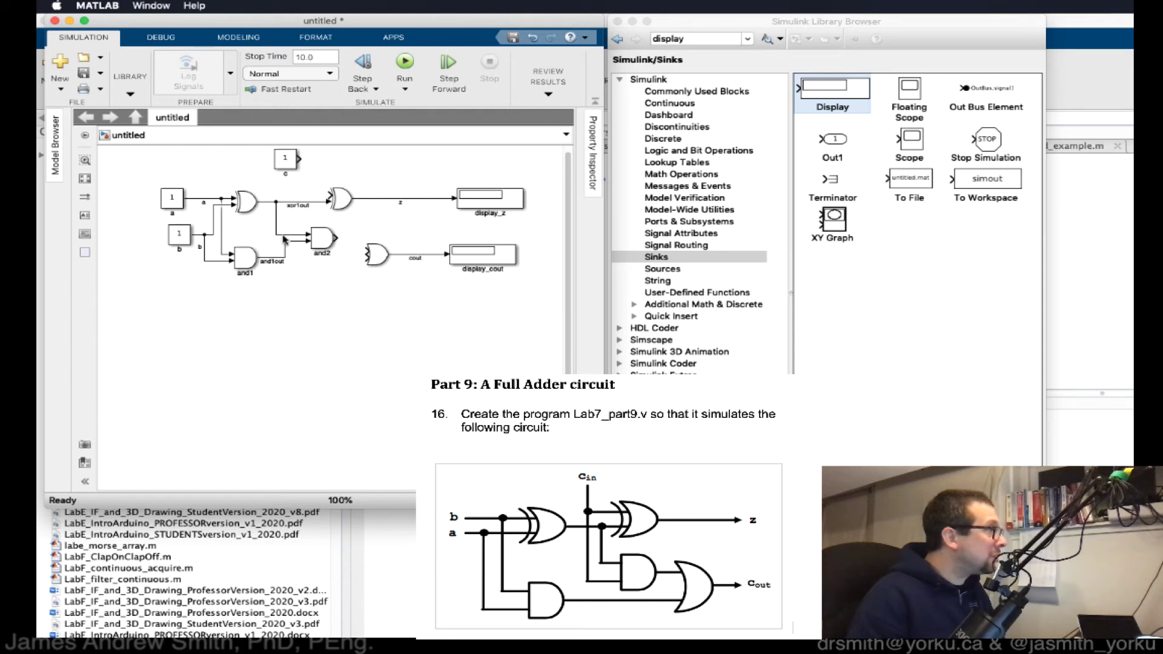
pyautogui.click(284, 235)
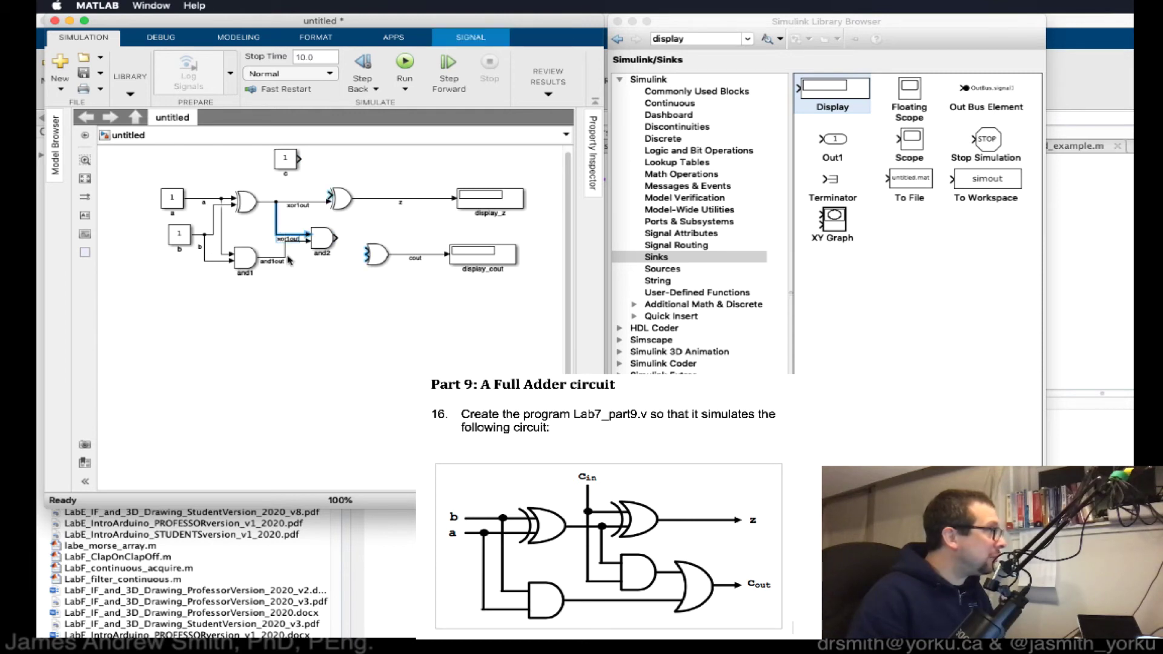
pyautogui.moveTo(288, 256); pyautogui.dragTo(309, 241)
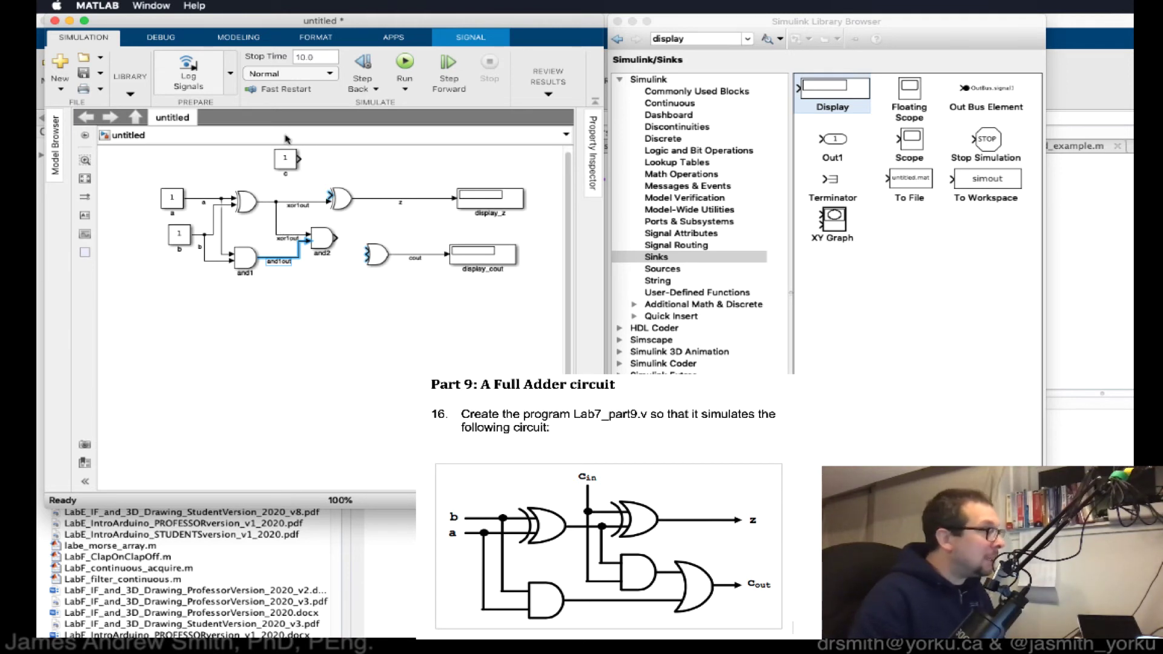
# - Connect c to the second XOR and reroute and1out from and2 into the OR gate
pyautogui.moveTo(298, 158); pyautogui.dragTo(397, 192)
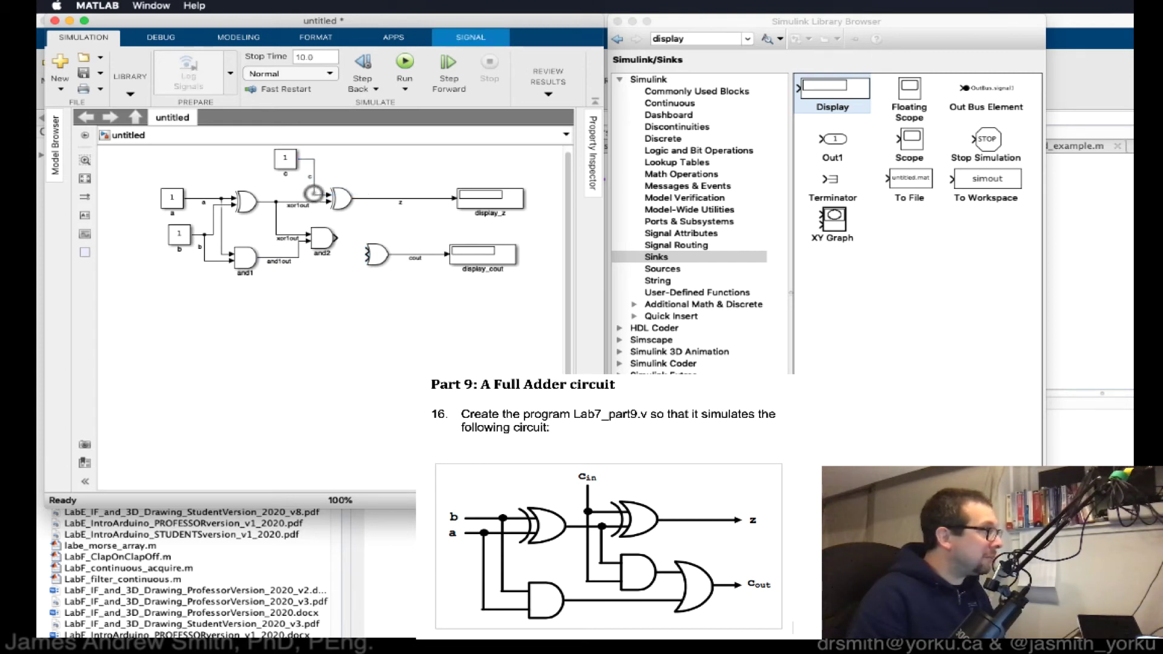
pyautogui.click(323, 240)
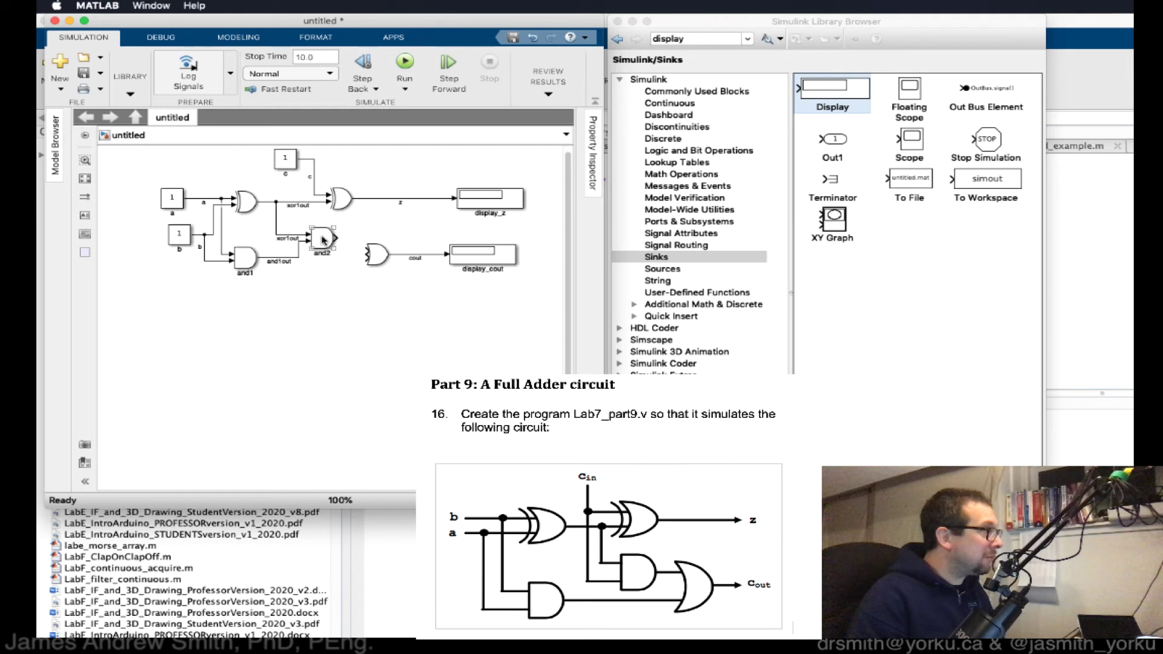
pyautogui.click(306, 266)
pyautogui.click(291, 261)
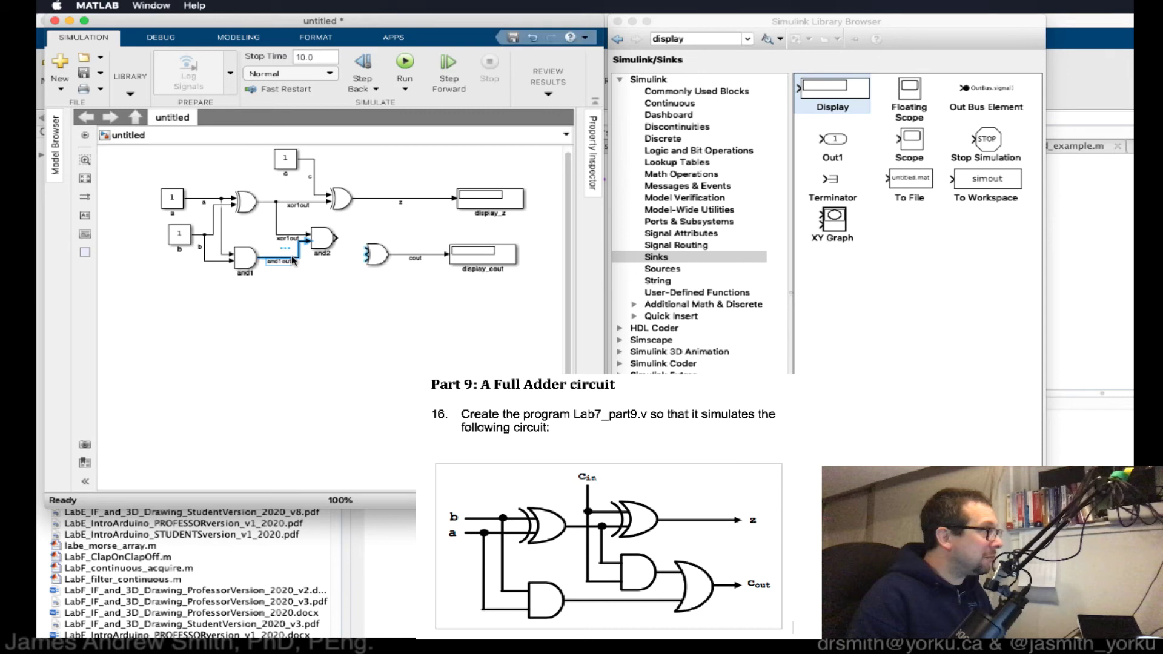
pyautogui.press('Delete')
pyautogui.moveTo(261, 258); pyautogui.dragTo(368, 260)
# - Feed c into and2's upper input and wire and2's output, labelled and2out, into the OR gate
pyautogui.click(312, 247)
pyautogui.click(305, 248)
pyautogui.moveTo(305, 240); pyautogui.dragTo(314, 195)
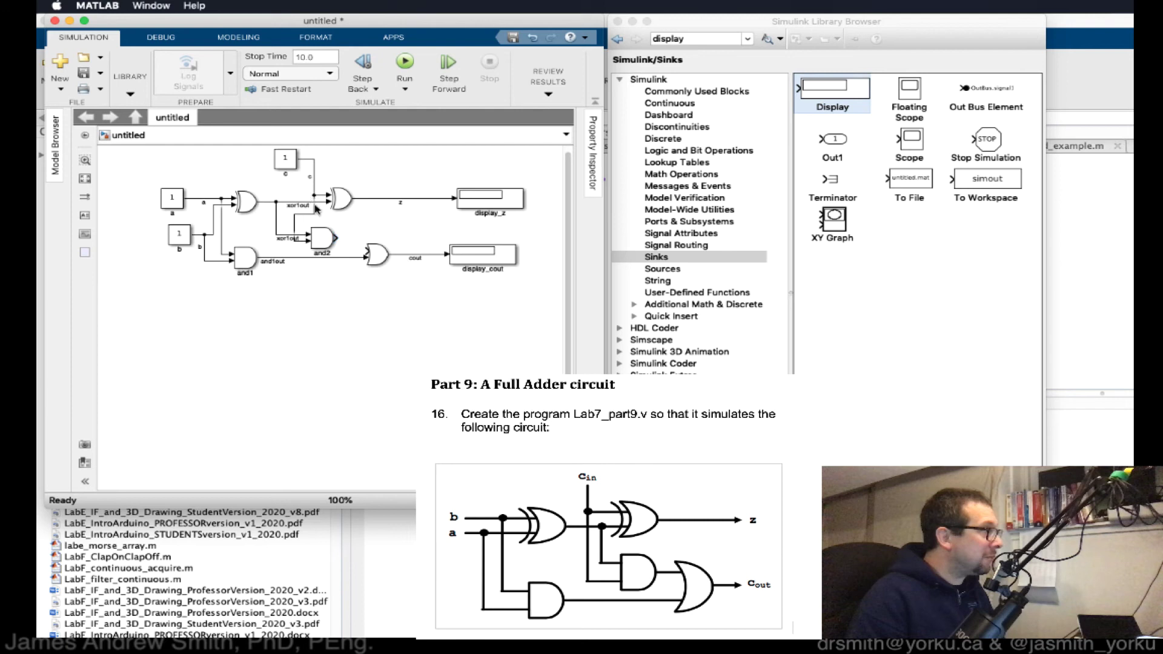
pyautogui.click(294, 229)
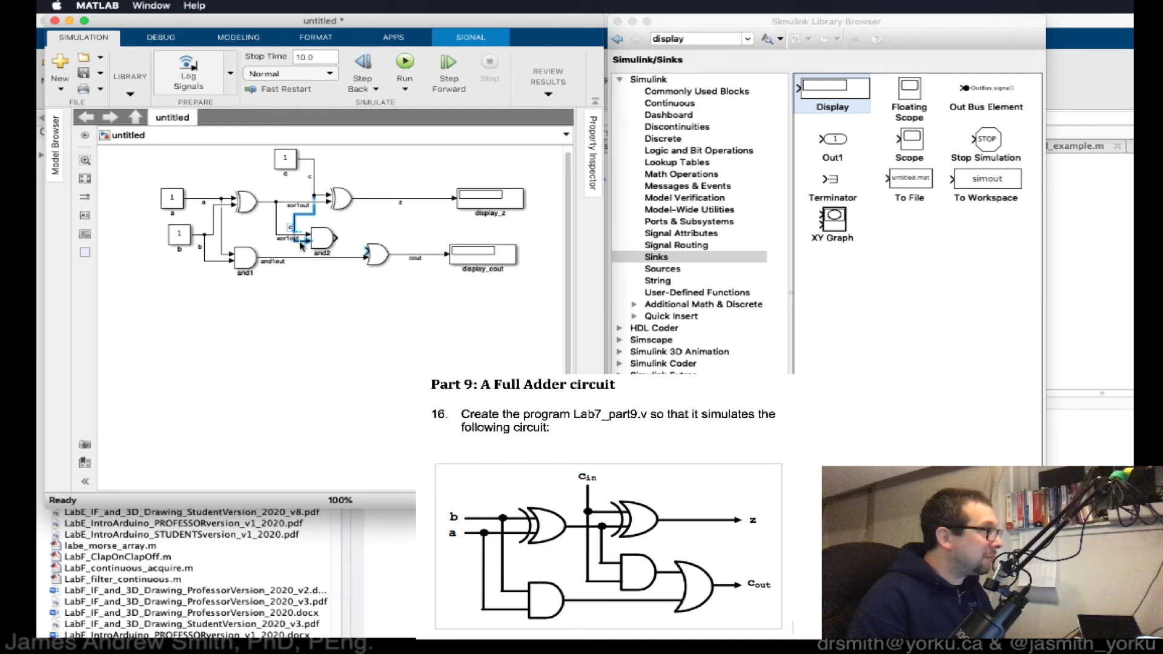
pyautogui.click(301, 294)
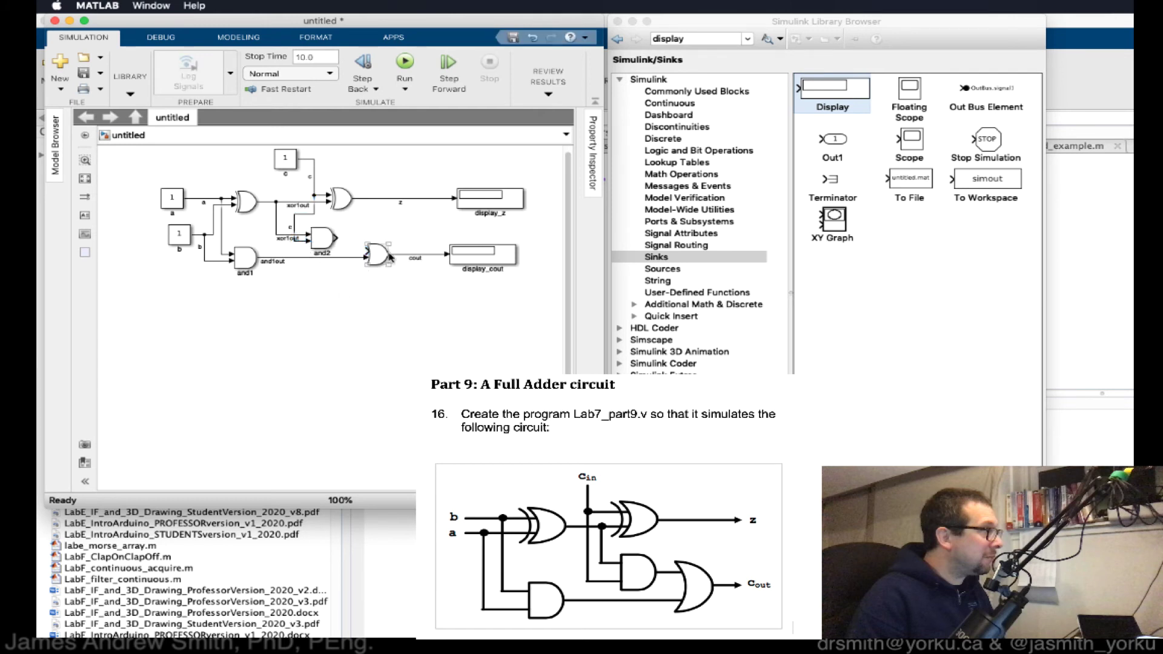
pyautogui.moveTo(340, 235)
pyautogui.mouseDown()
pyautogui.moveTo(366, 253)
pyautogui.moveTo(357, 247)
pyautogui.mouseUp()
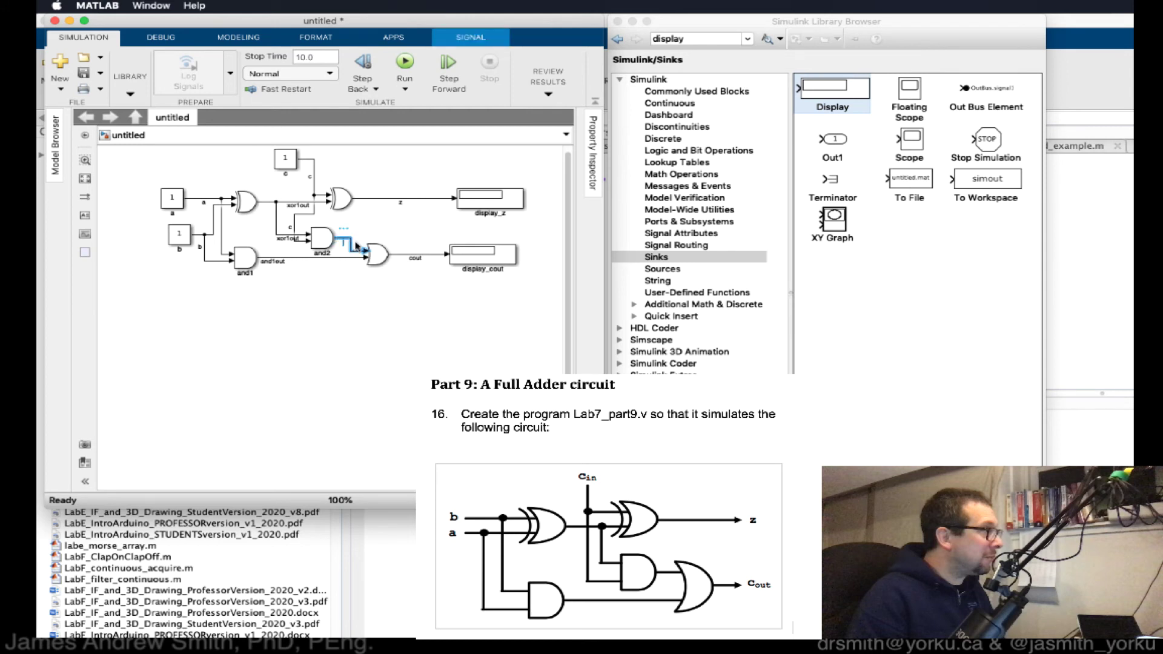
pyautogui.write('1out')
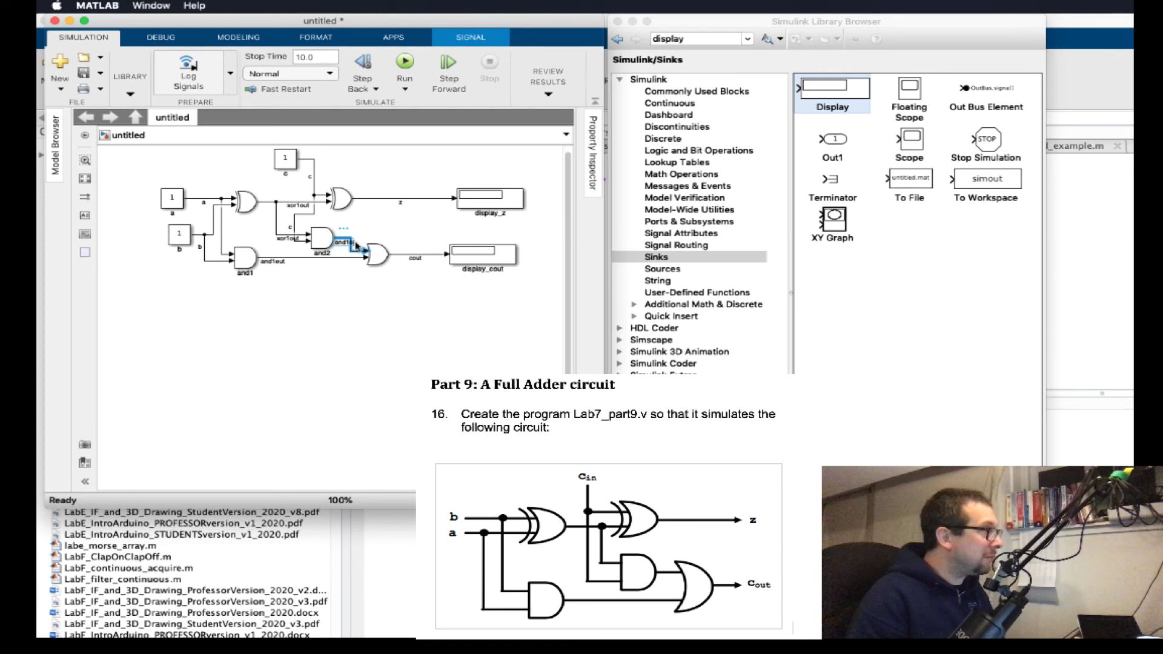
pyautogui.press('BackSpace')
pyautogui.press('BackSpace')
pyautogui.press('BackSpace')
pyautogui.press('BackSpace')
pyautogui.write('2out')
pyautogui.click(378, 307)
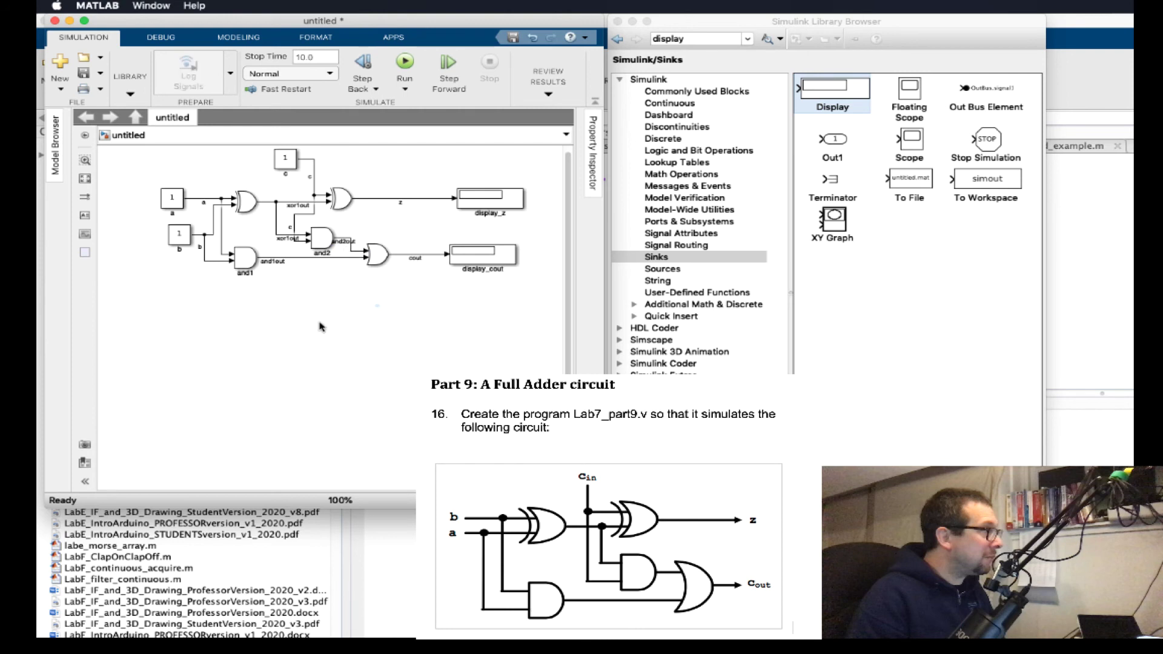
# - Save the full-adder model as labl_part7 rather than replacing untitled.slx
pyautogui.click(238, 260)
pyautogui.click(320, 246)
pyautogui.click(210, 35)
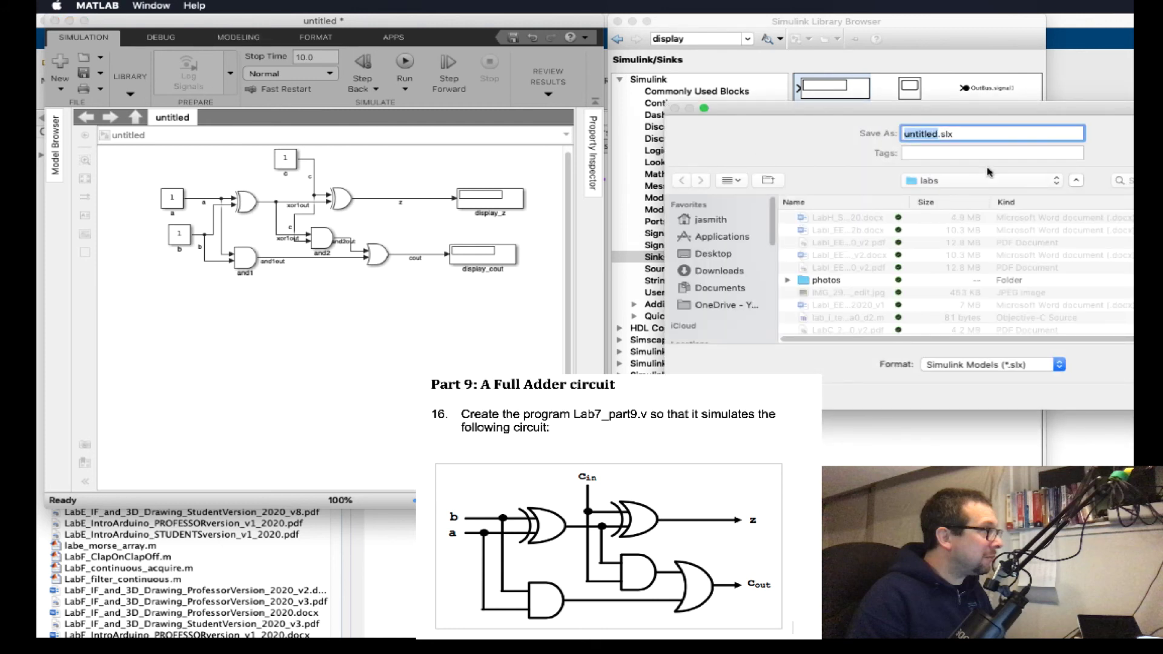
pyautogui.press('Return')
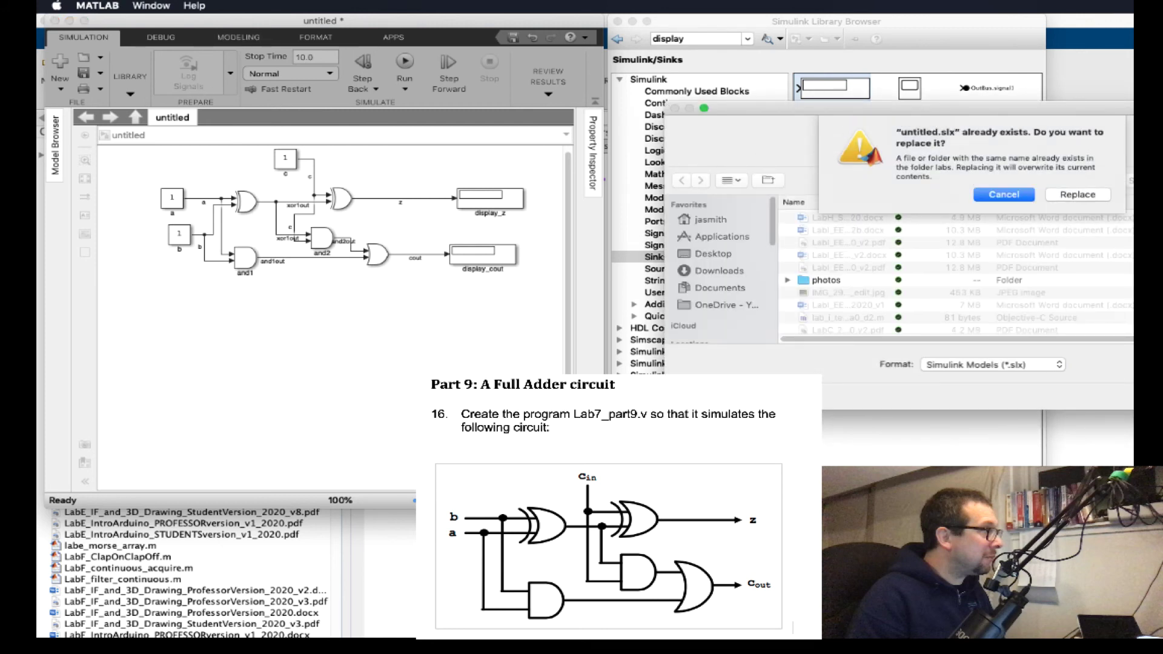
pyautogui.click(1004, 195)
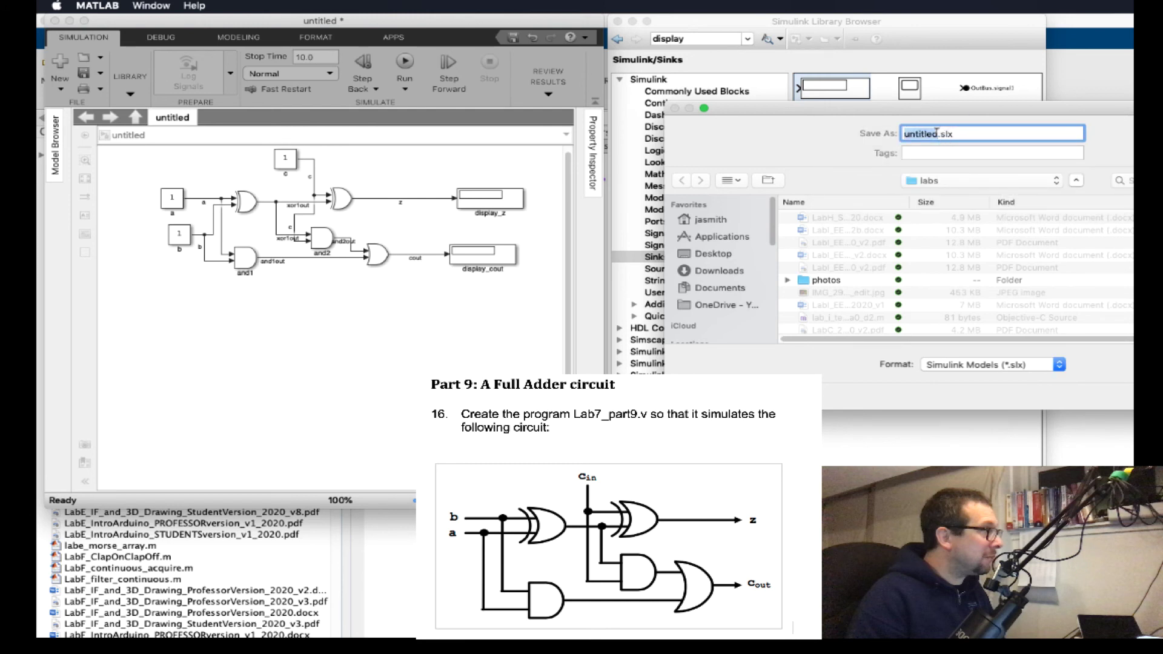
pyautogui.write('labl_part7')
pyautogui.press('Return')
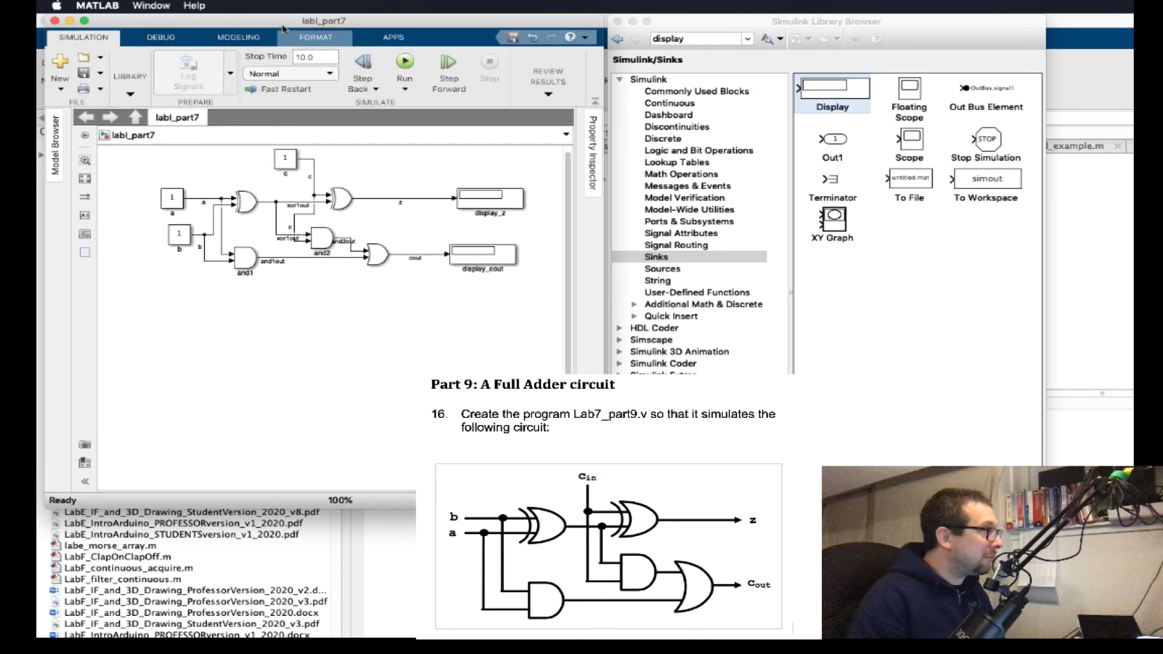
# - Run the simulation with inputs a, b, c at 1 and confirm display_z and display_cout read 1
pyautogui.click(404, 62)
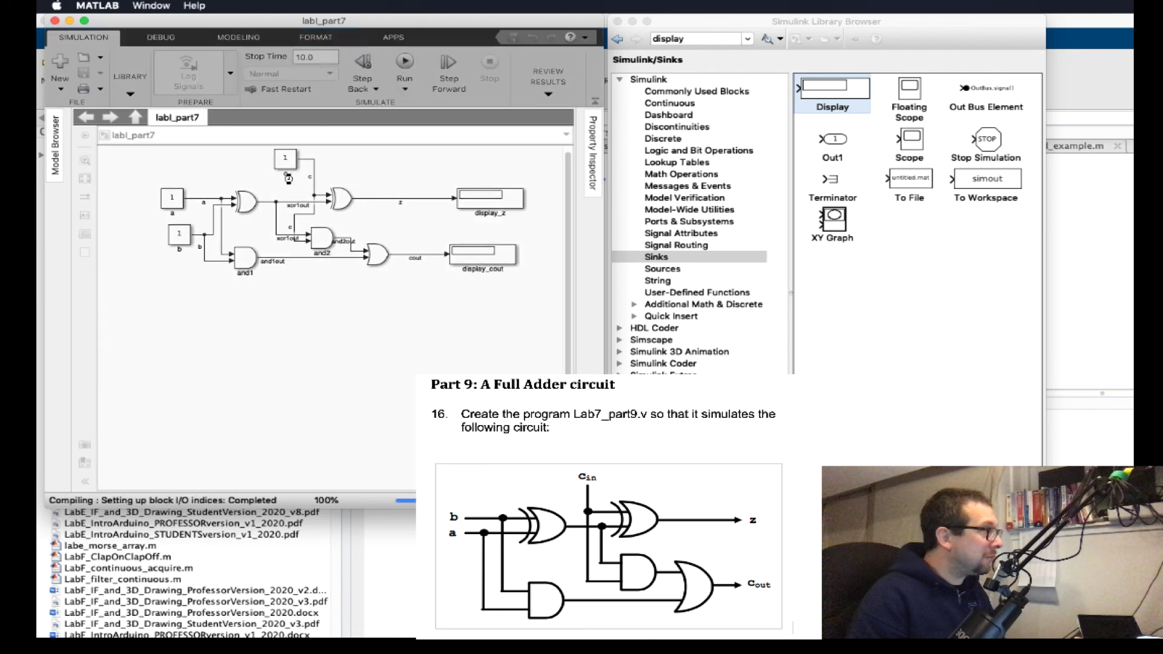
pyautogui.click(185, 242)
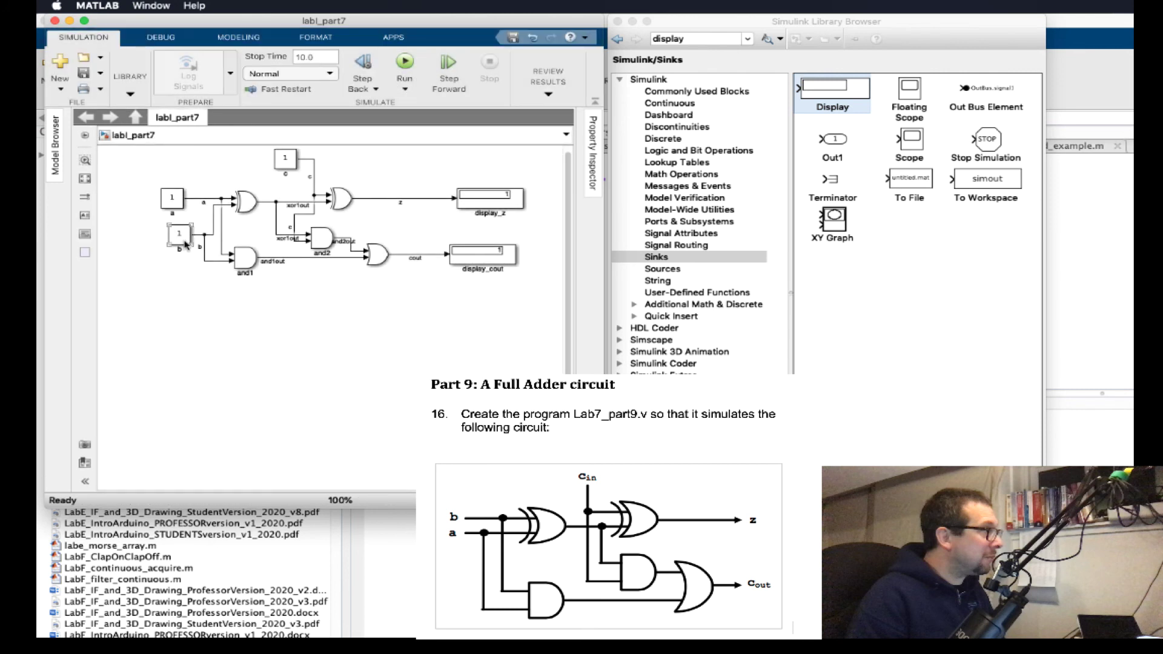
pyautogui.click(176, 213)
pyautogui.click(491, 208)
pyautogui.click(485, 276)
# - Change the Constant value of blocks a and c to 0 and rerun the simulation
pyautogui.doubleClick(172, 197)
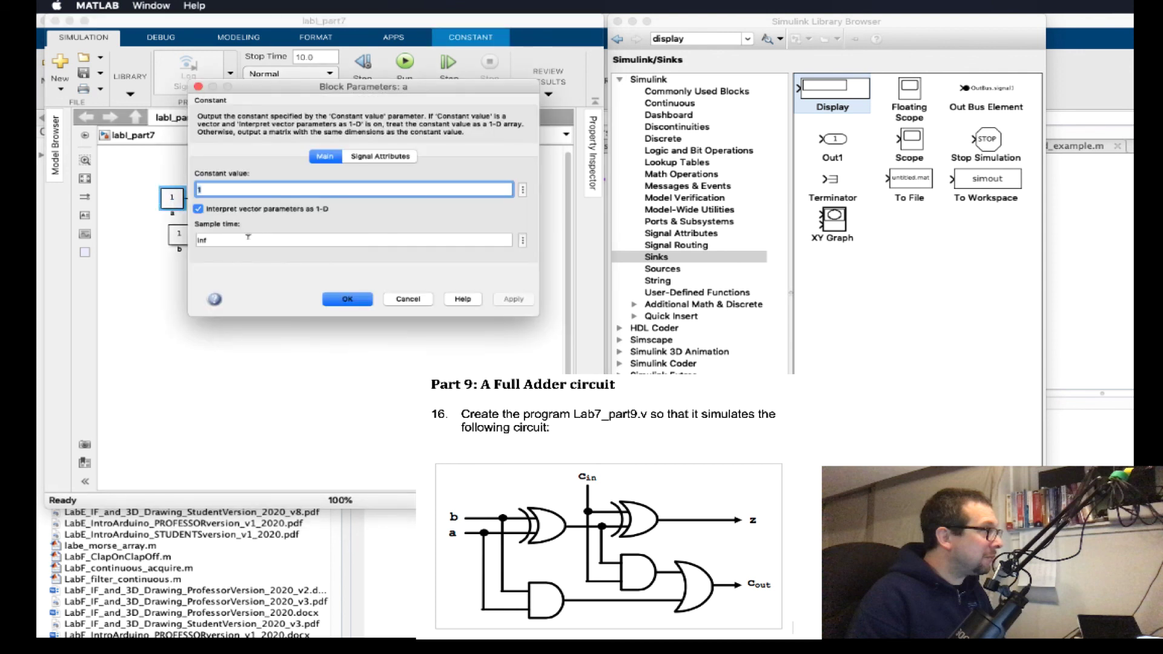
pyautogui.write('0')
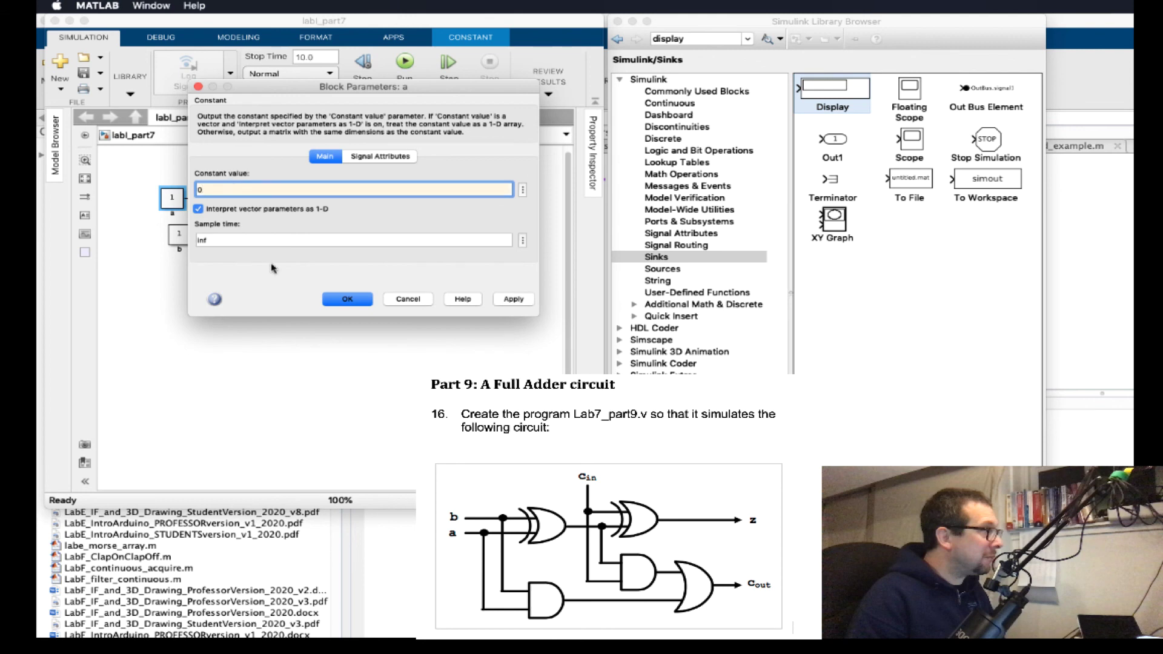
pyautogui.click(347, 299)
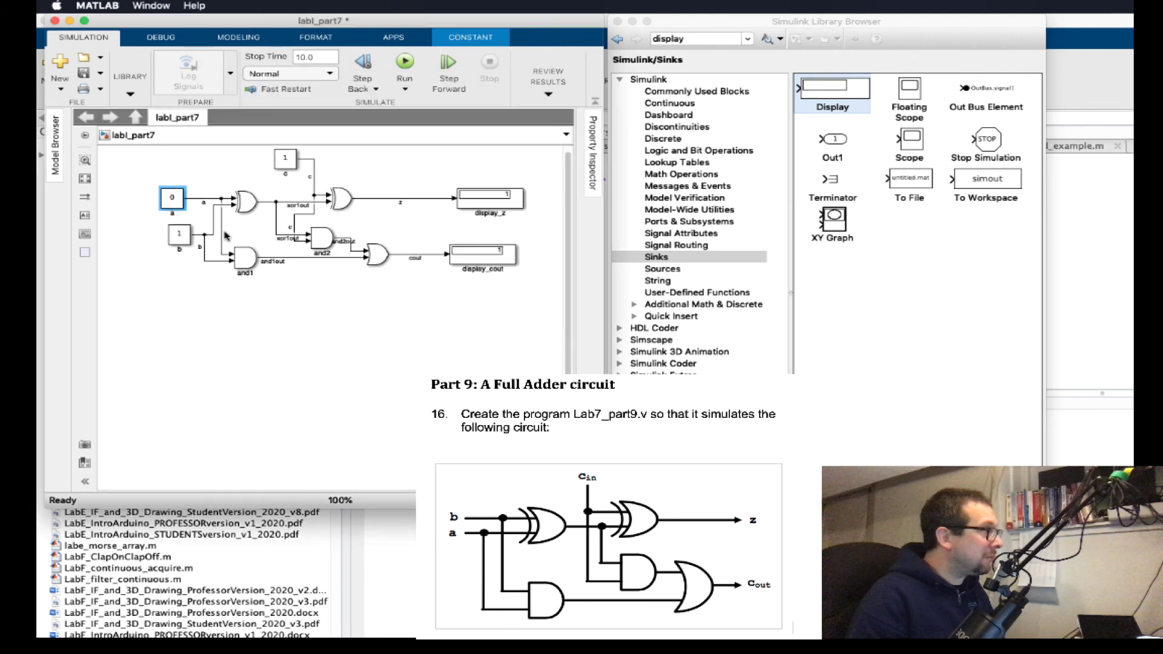
pyautogui.click(284, 163)
pyautogui.doubleClick(283, 162)
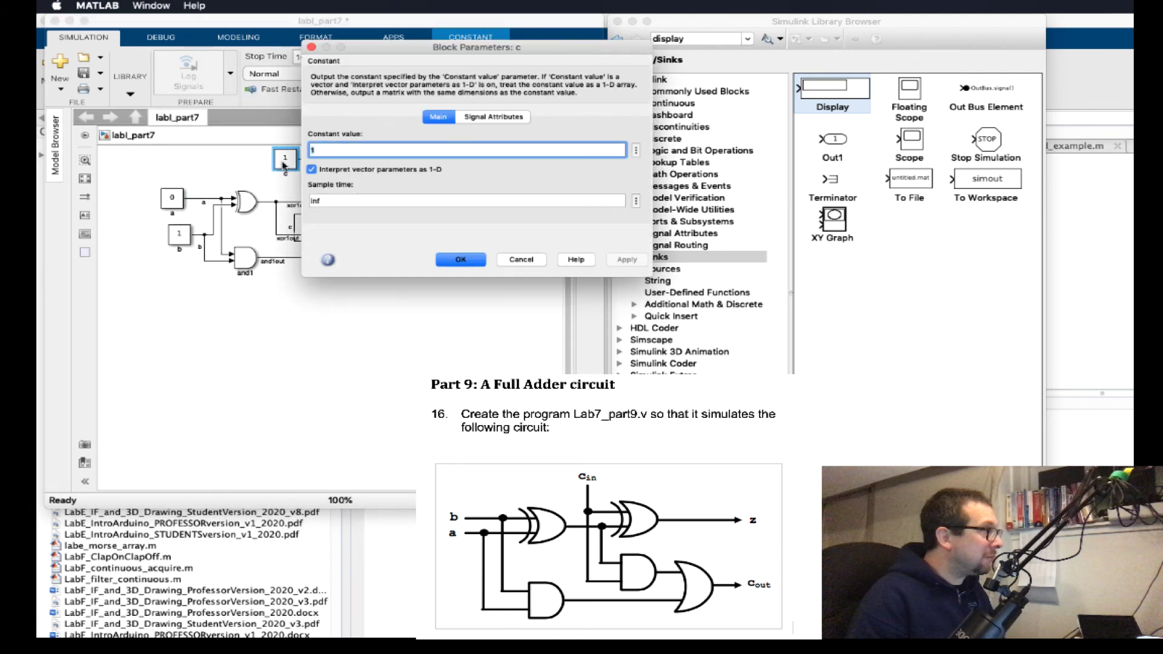
pyautogui.write('0')
pyautogui.click(460, 259)
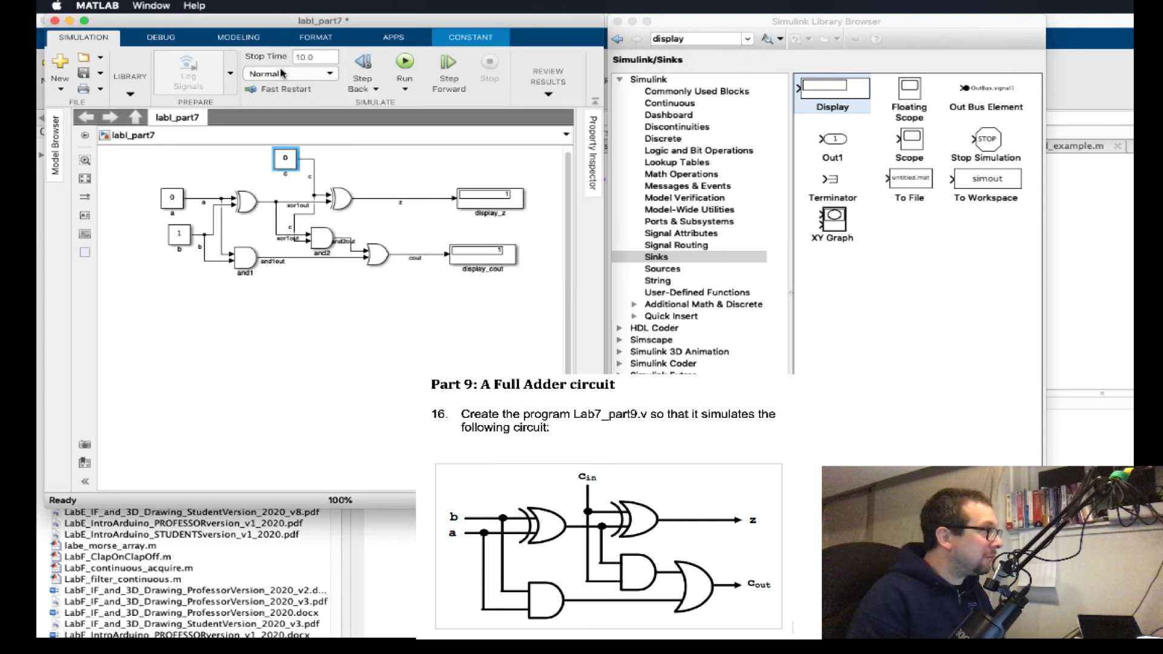
pyautogui.click(405, 63)
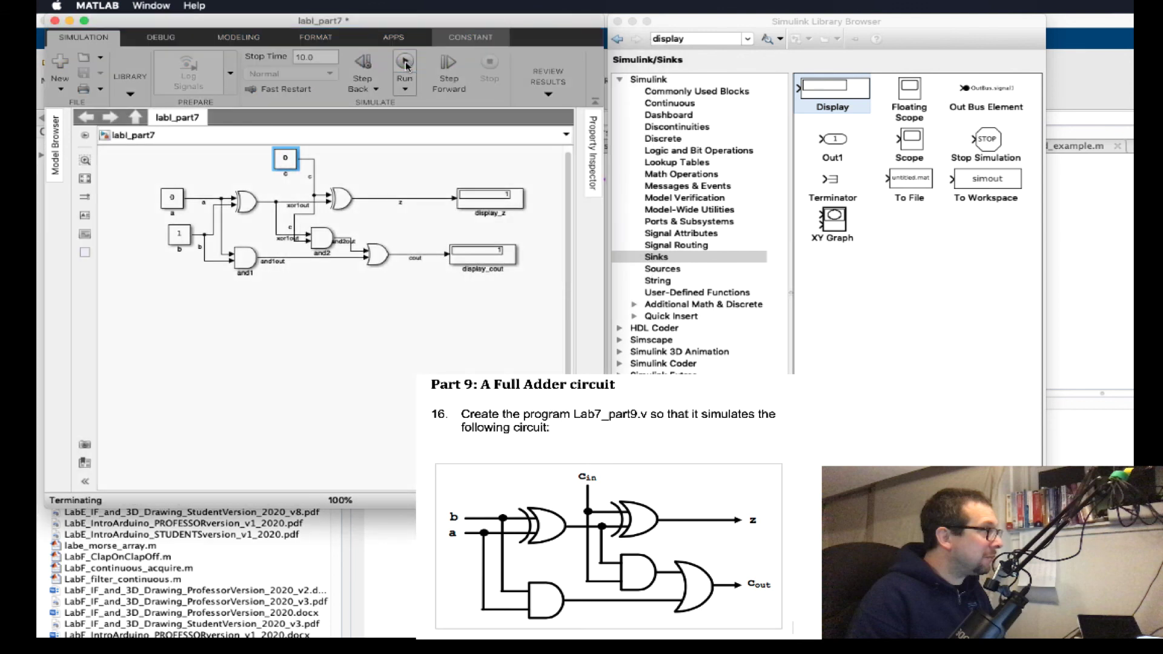